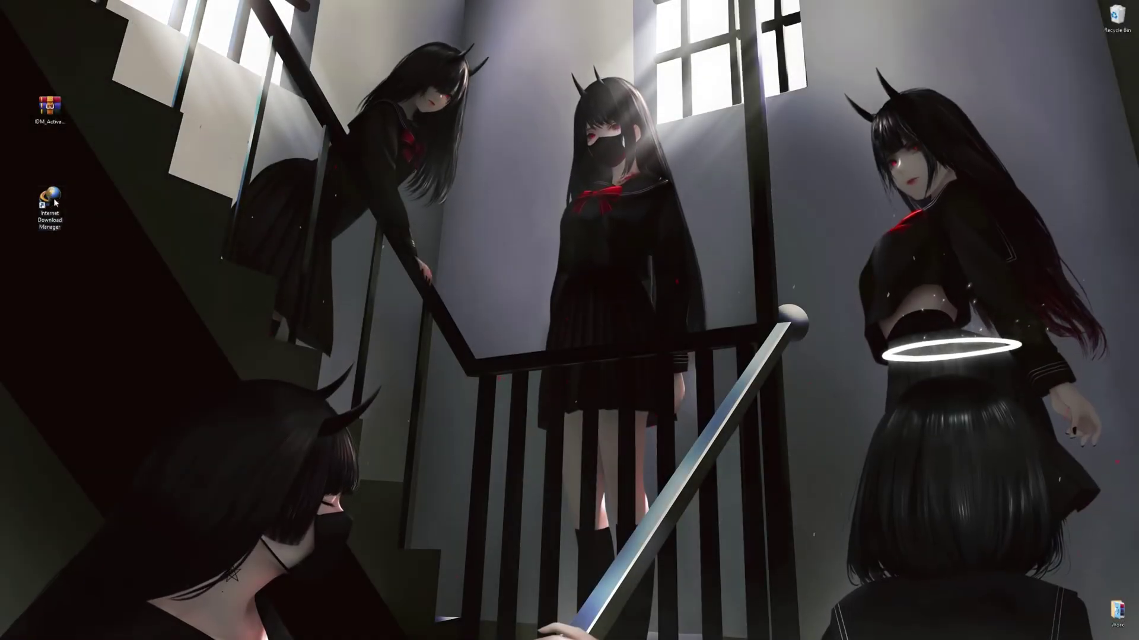
- Launch Internet Download Manager 6.42 from its desktop shortcut
double_click(54, 203)
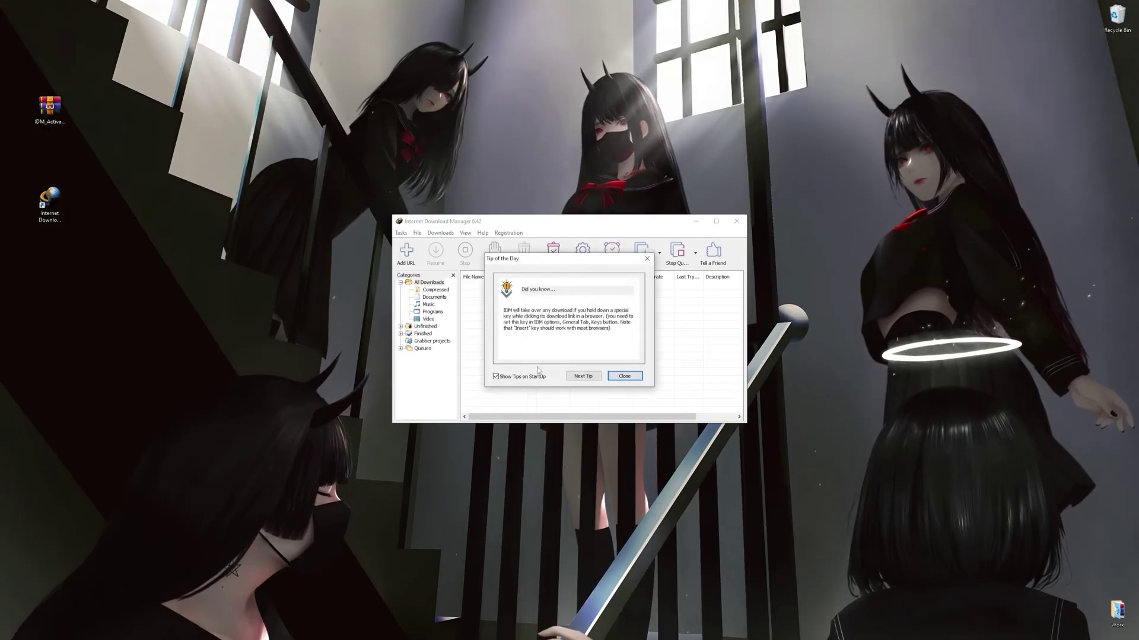
- Page through the Tip of the Day tips until the start-download-dialog tip appears
left_click(582, 378)
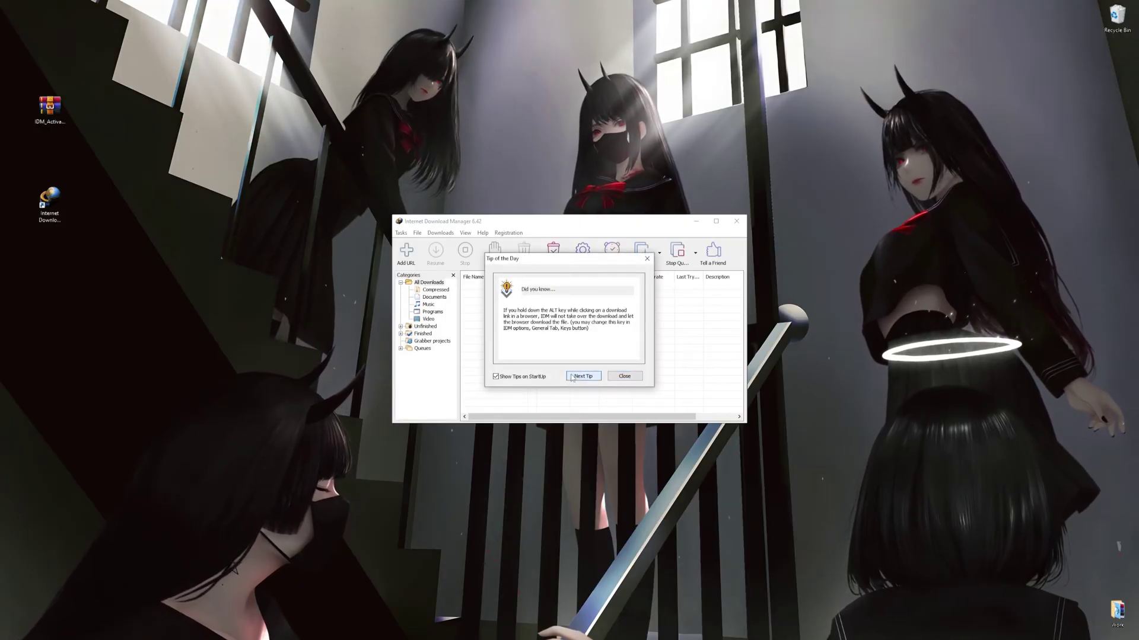
left_click(583, 376)
left_click(582, 376)
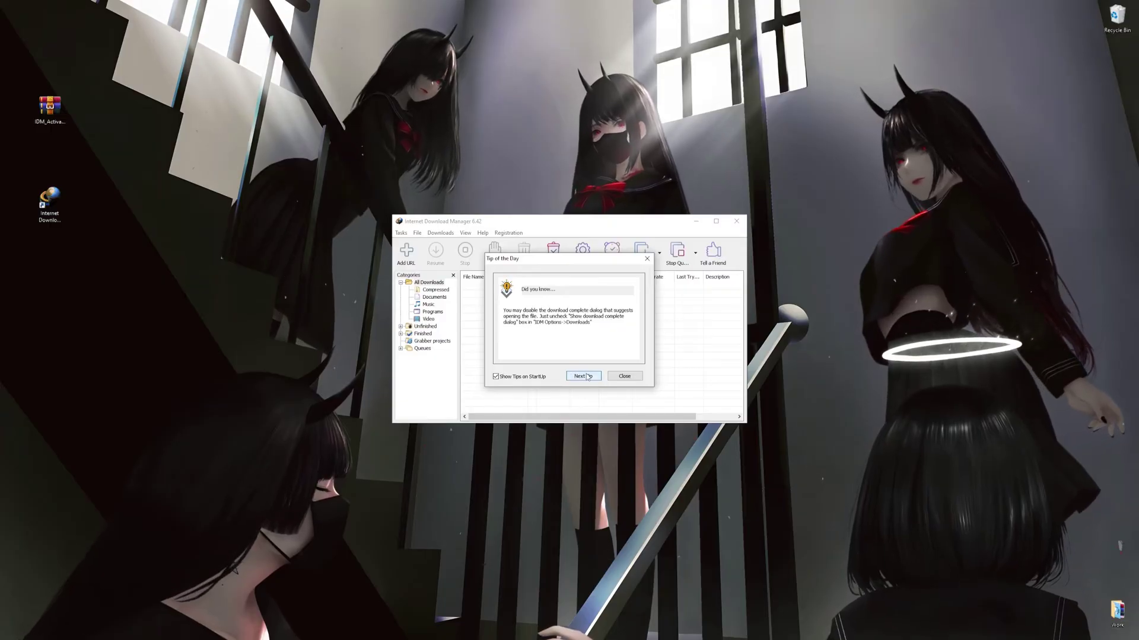
left_click(588, 377)
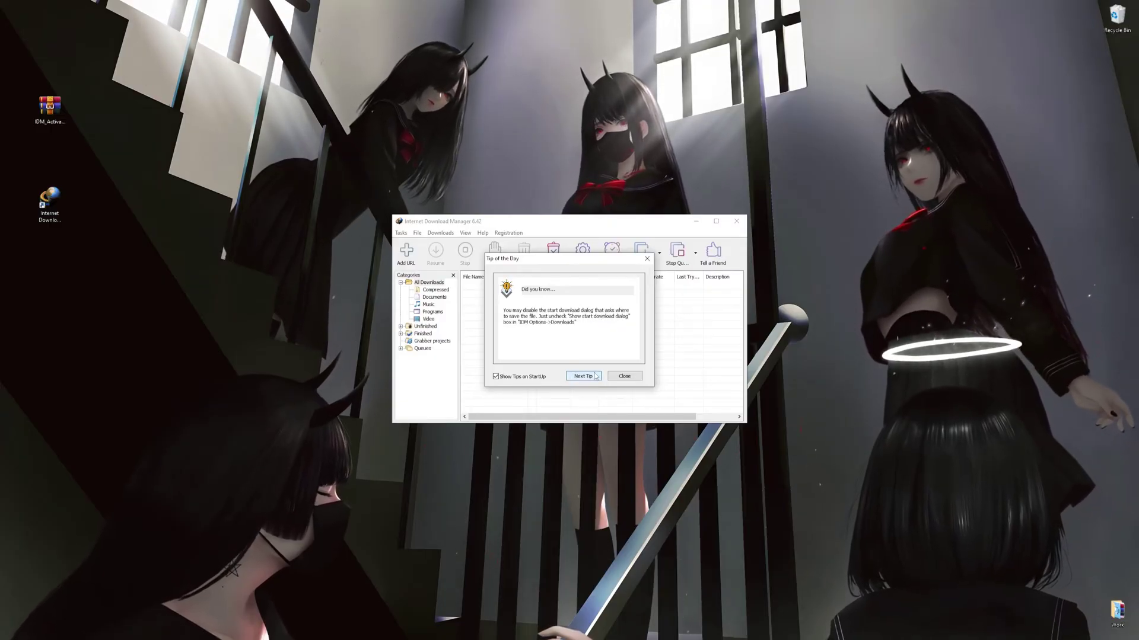
left_click(583, 377)
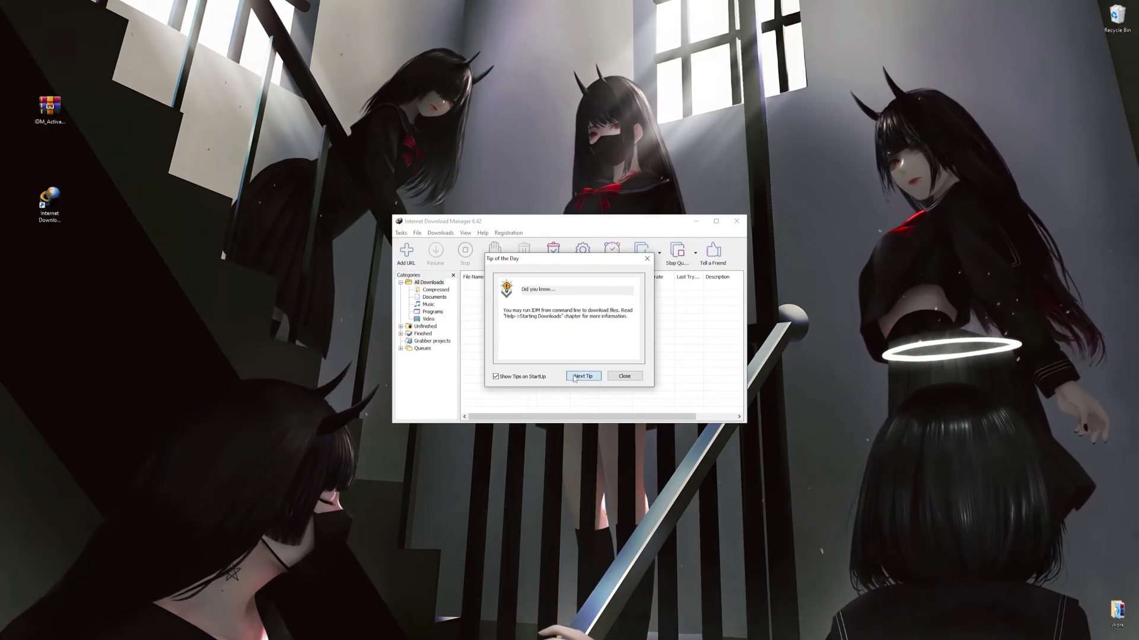
left_click(583, 377)
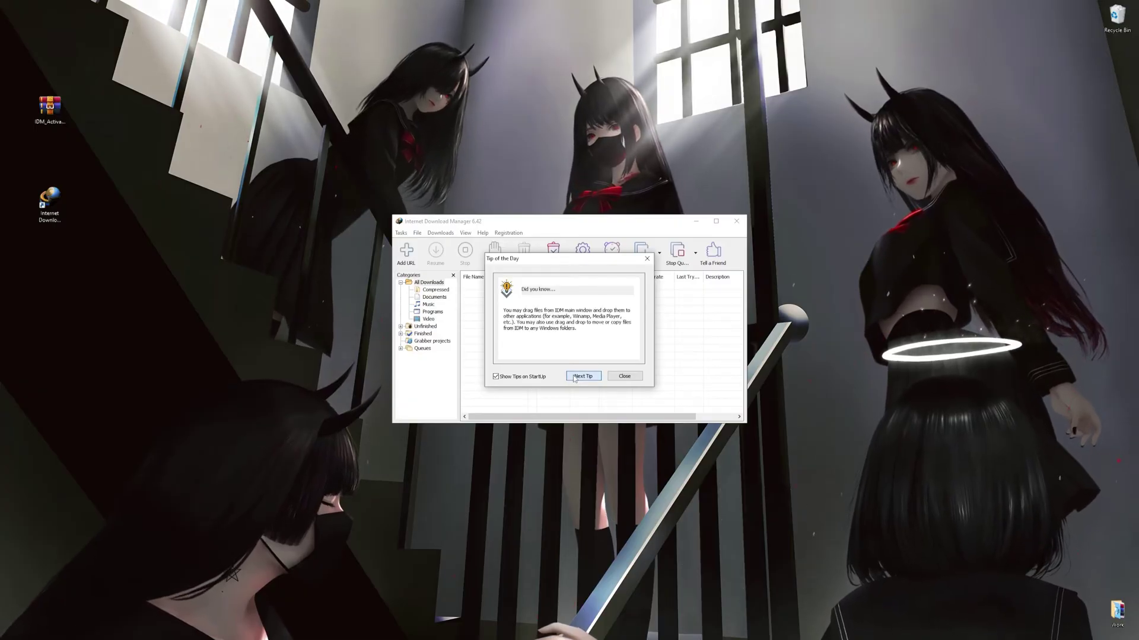
left_click(583, 376)
left_click(583, 377)
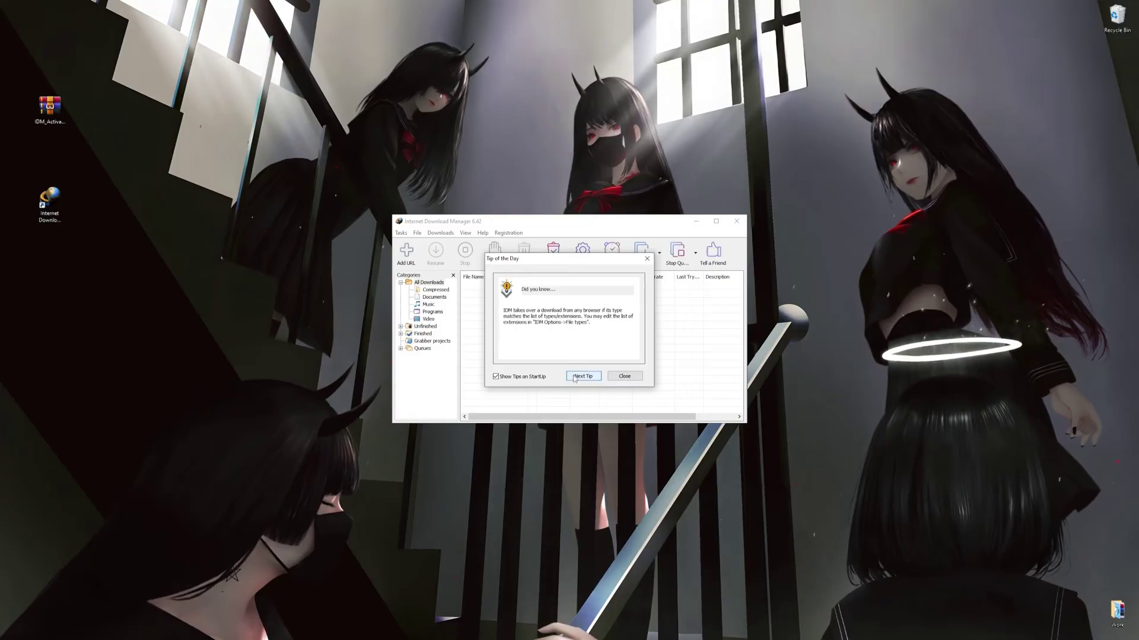
left_click(574, 378)
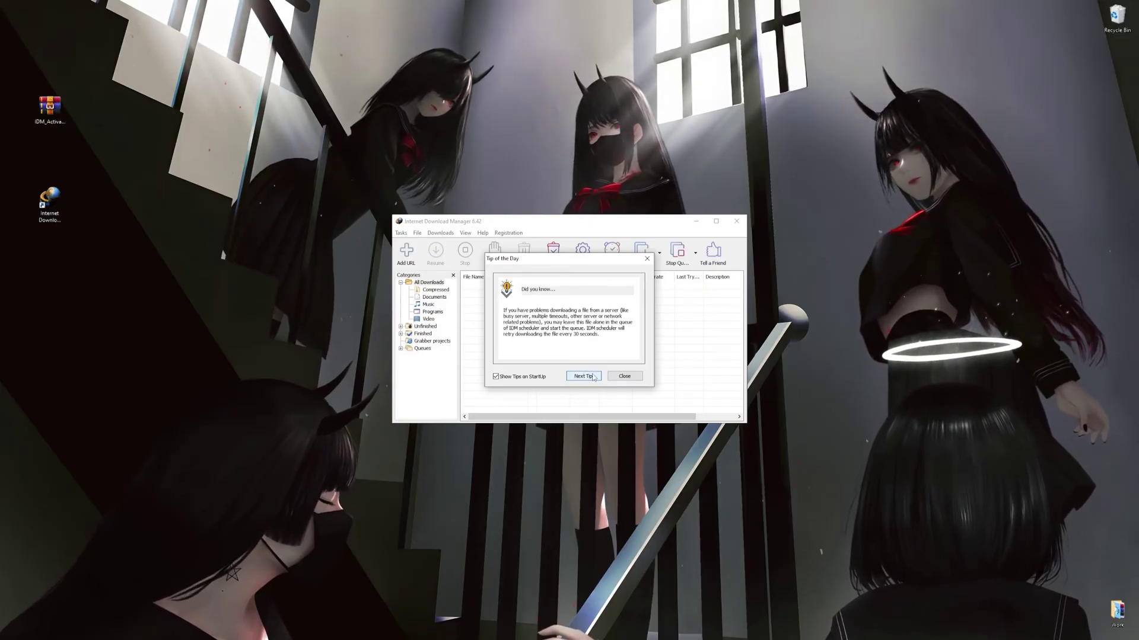
left_click(587, 376)
left_click(594, 378)
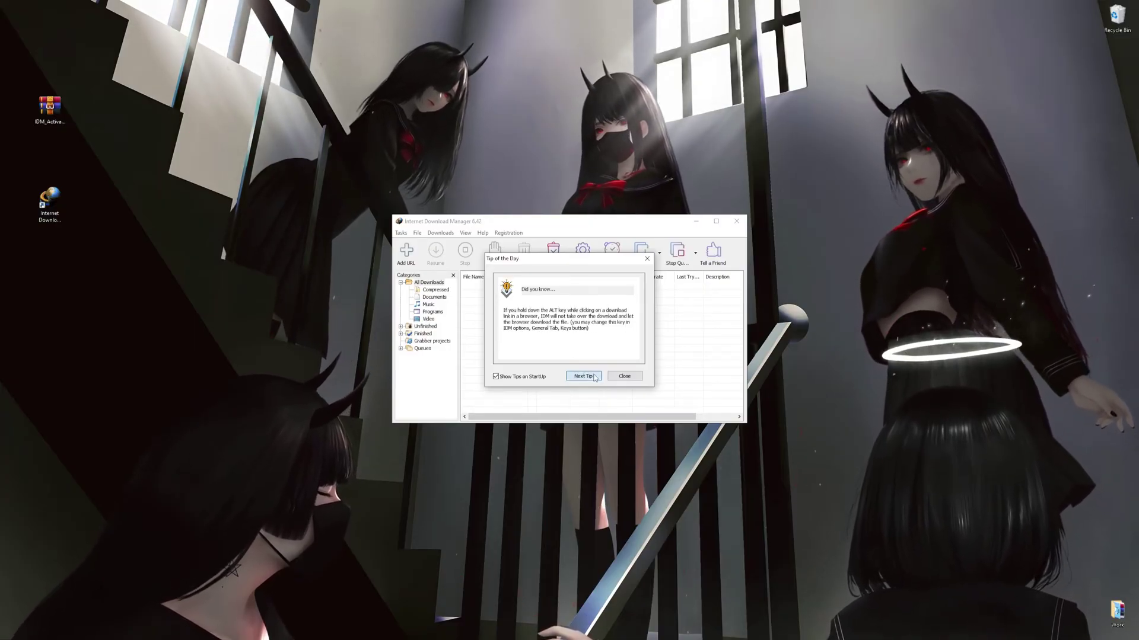
left_click(594, 378)
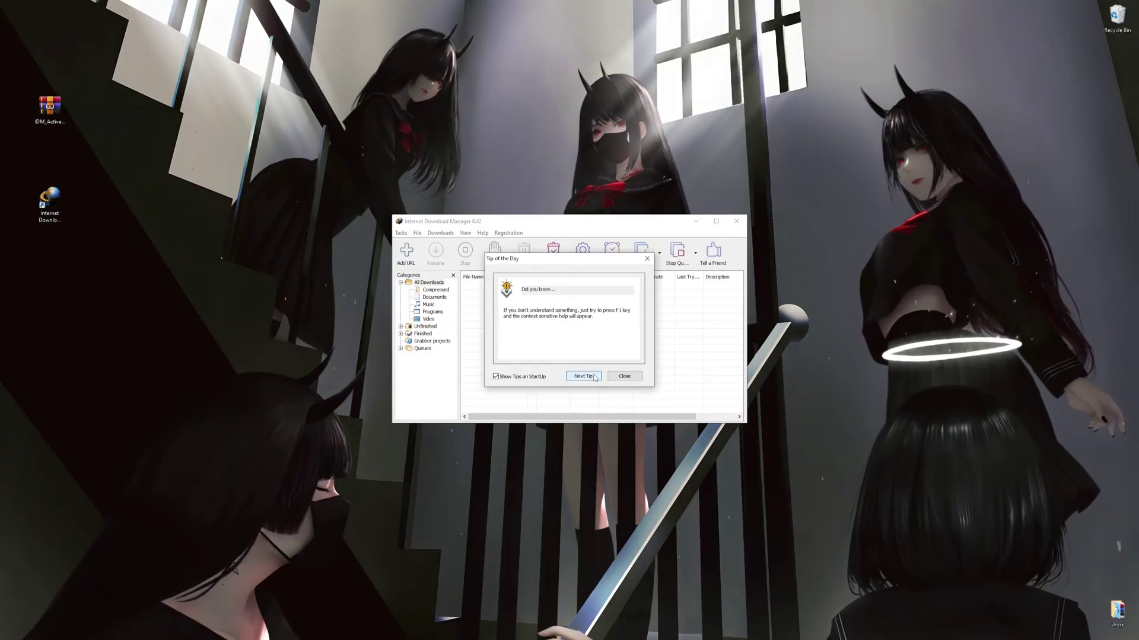
left_click(594, 377)
left_click(595, 379)
left_click(588, 378)
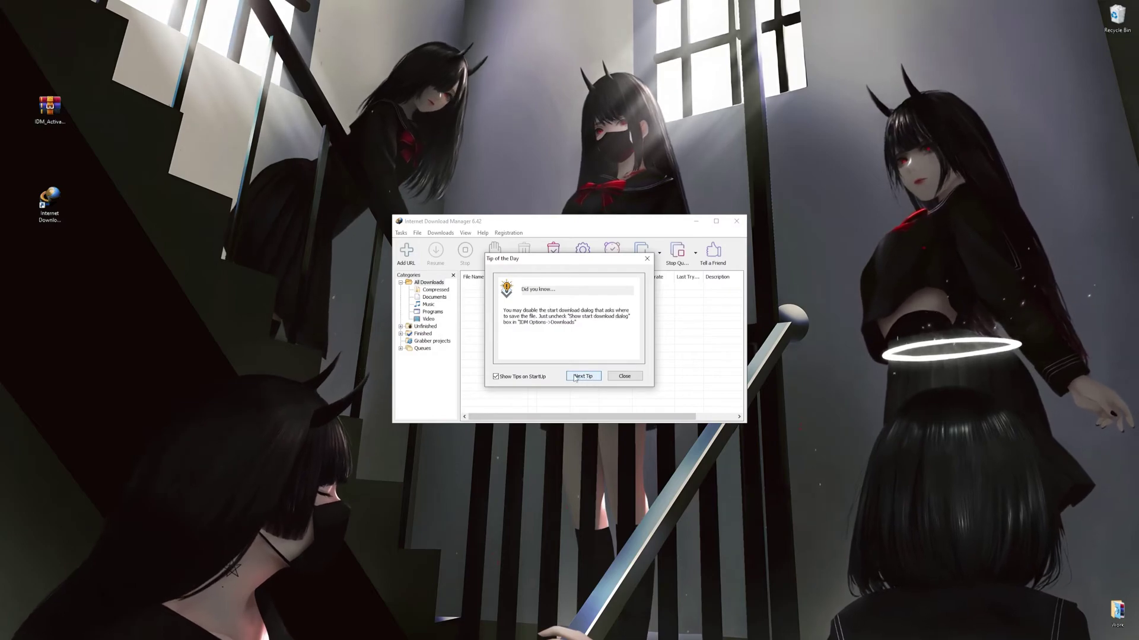
left_click(575, 380)
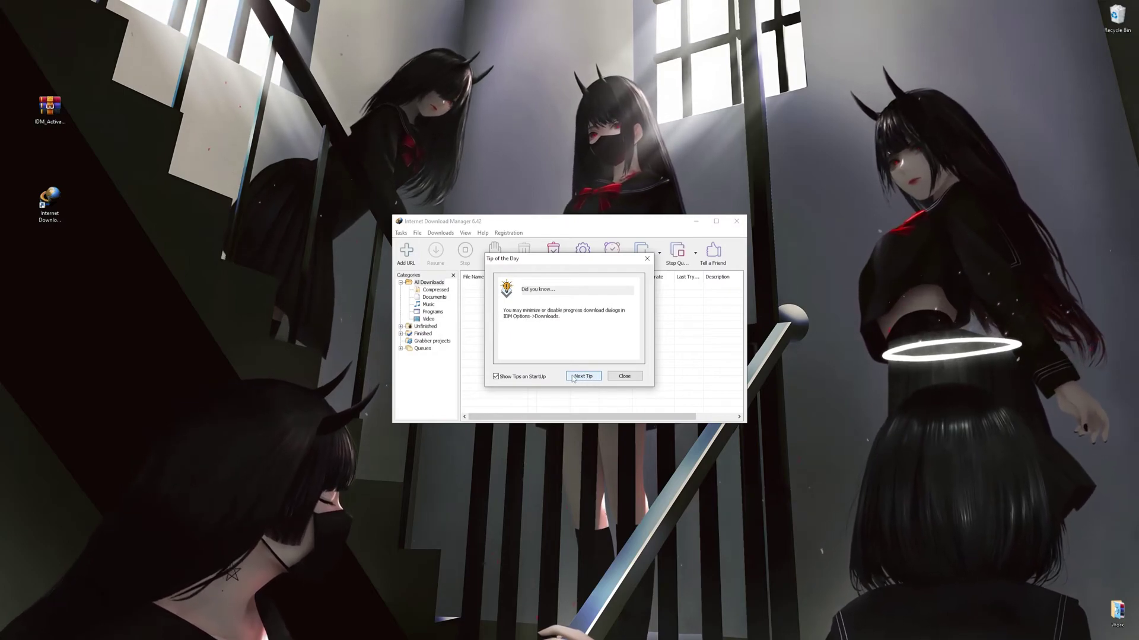
left_click(574, 379)
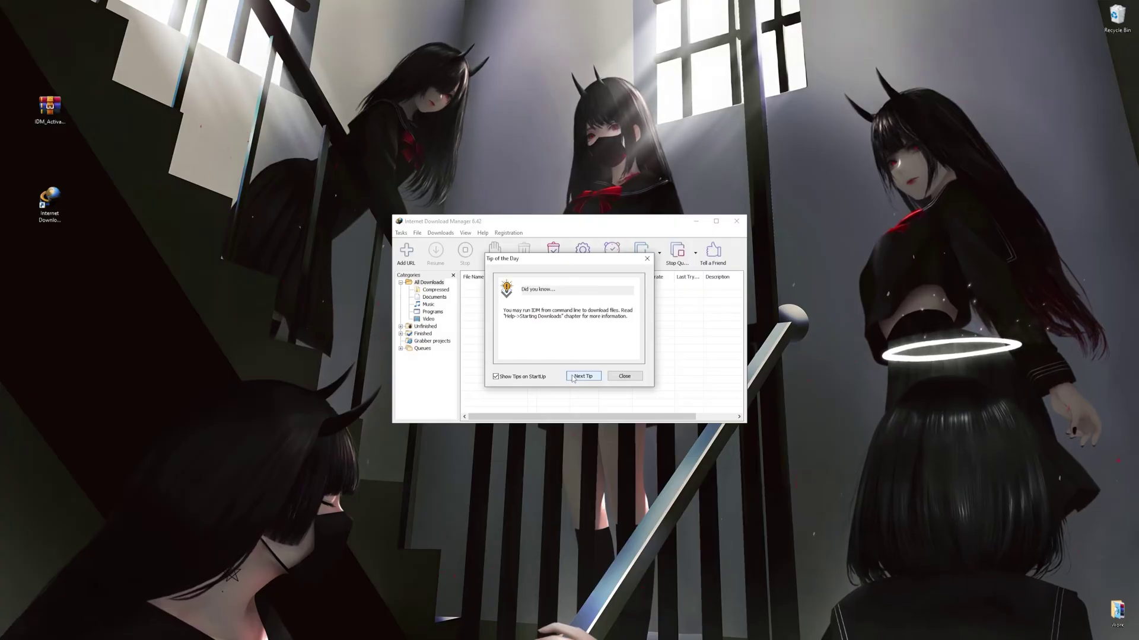
left_click(574, 380)
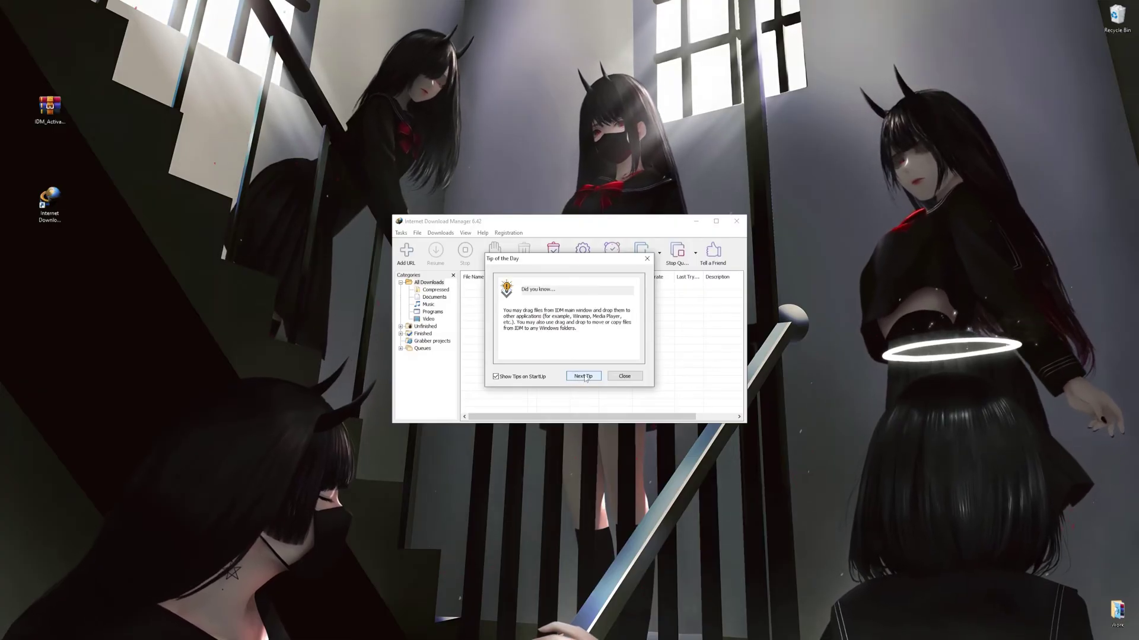
left_click(575, 381)
left_click(587, 380)
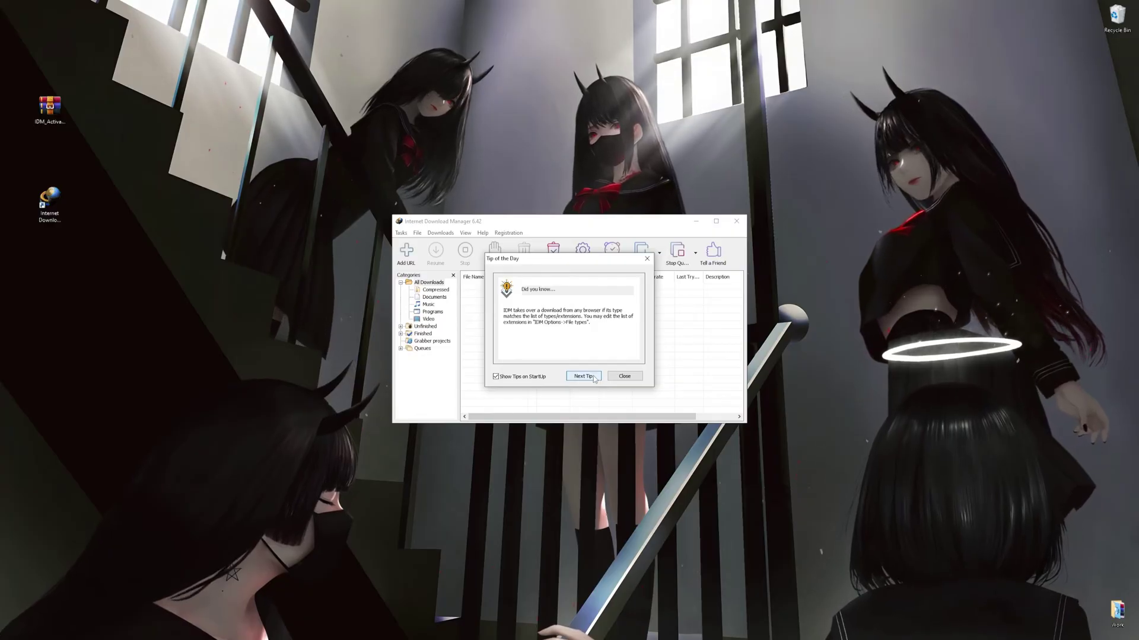
left_click(591, 380)
left_click(584, 378)
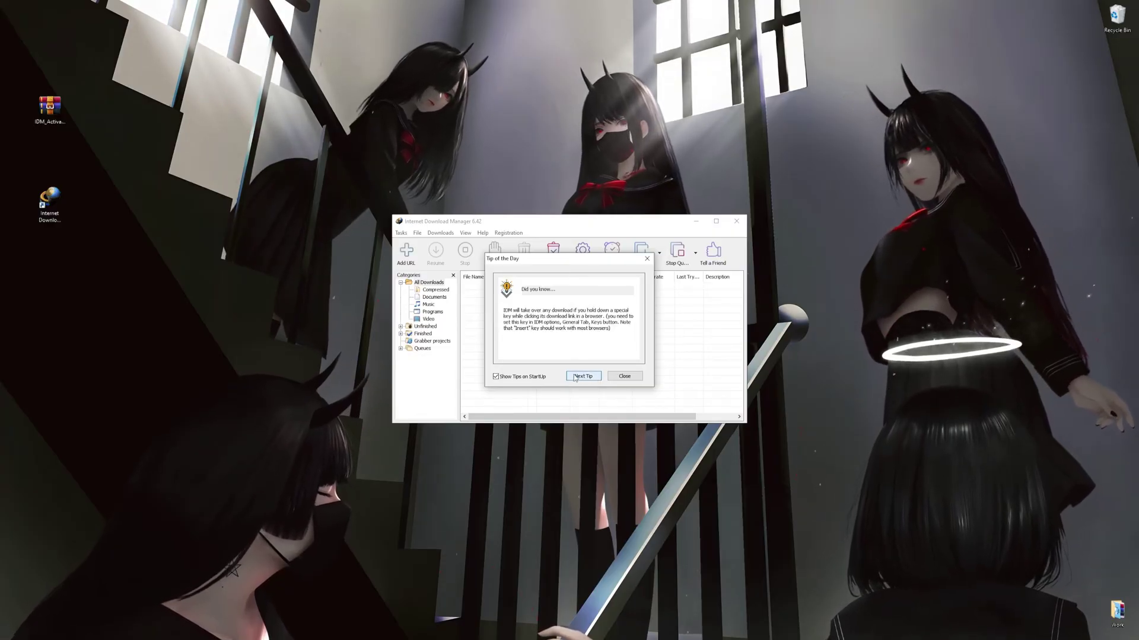
left_click(578, 380)
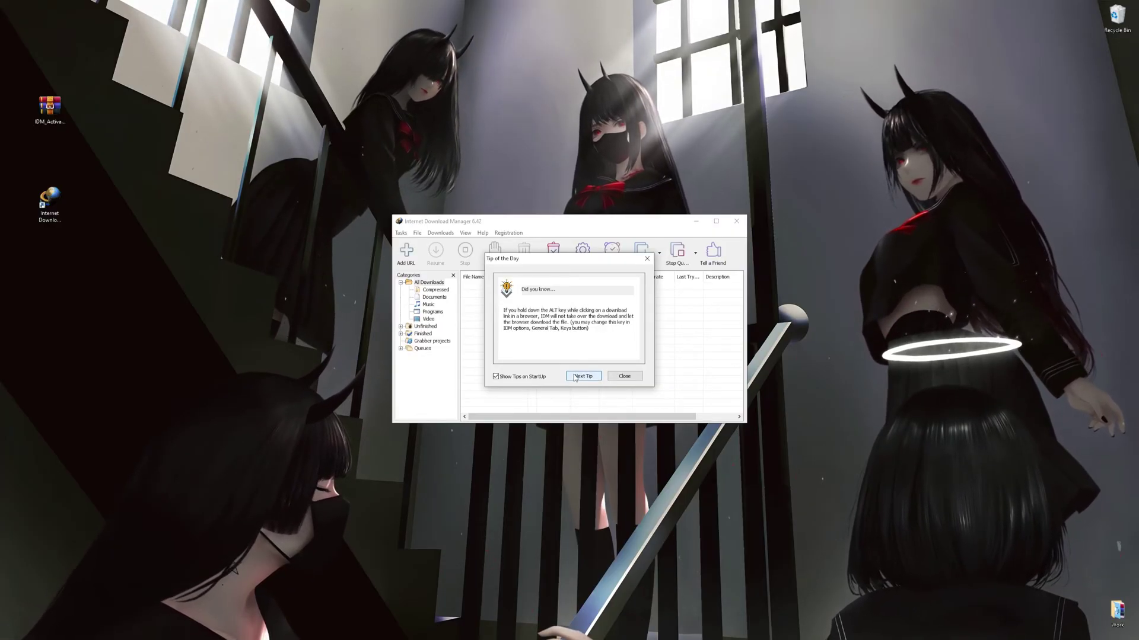
left_click(575, 379)
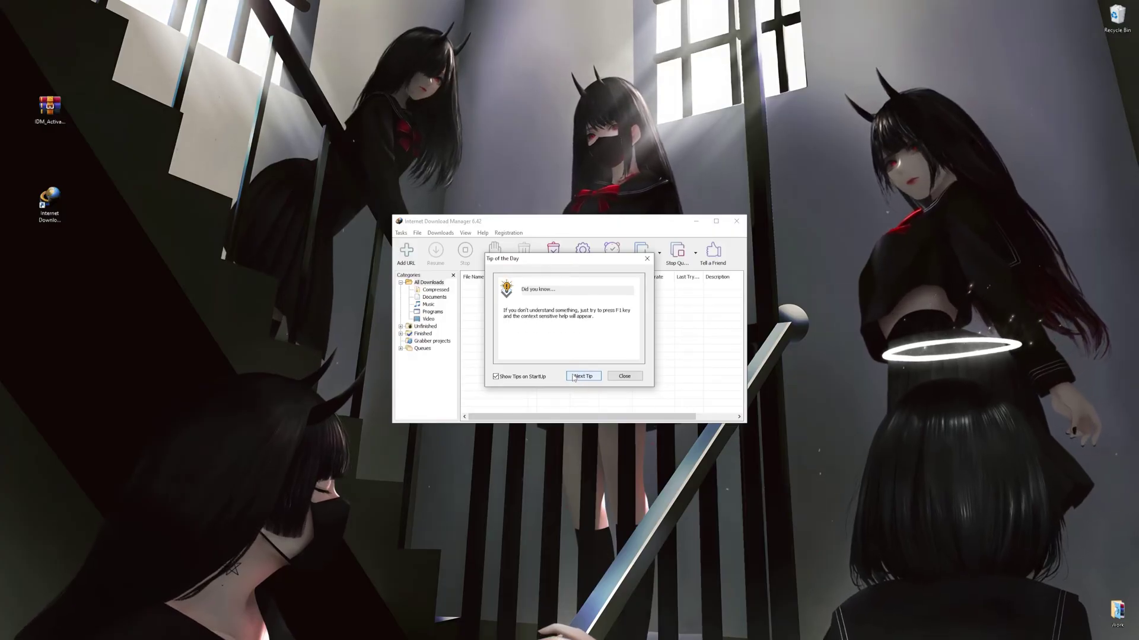
left_click(576, 379)
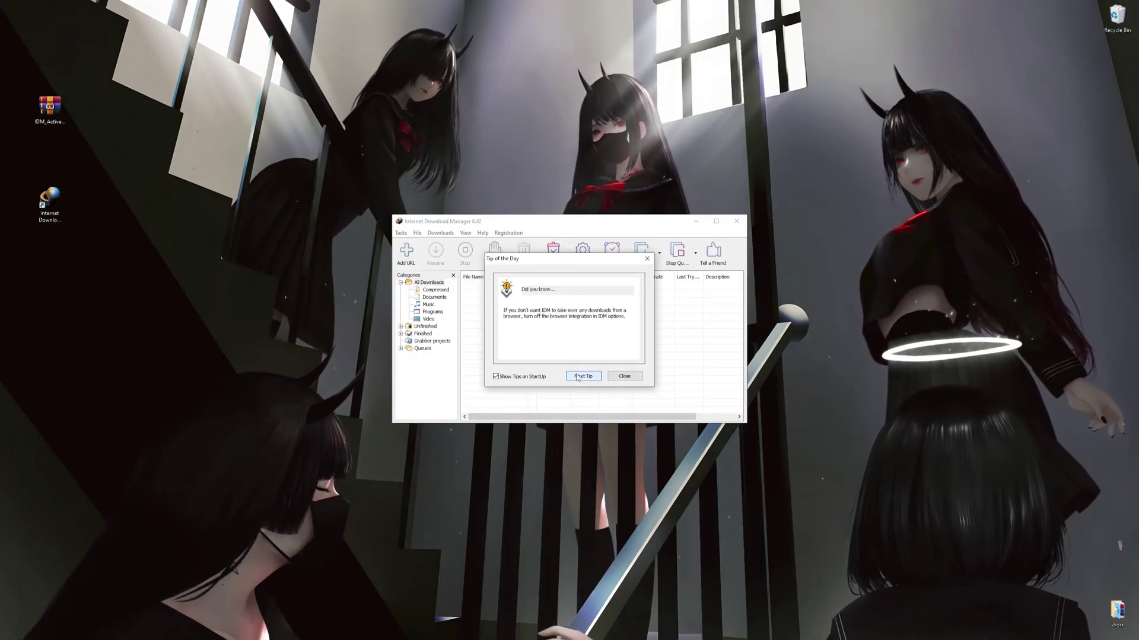
left_click(578, 377)
left_click(580, 377)
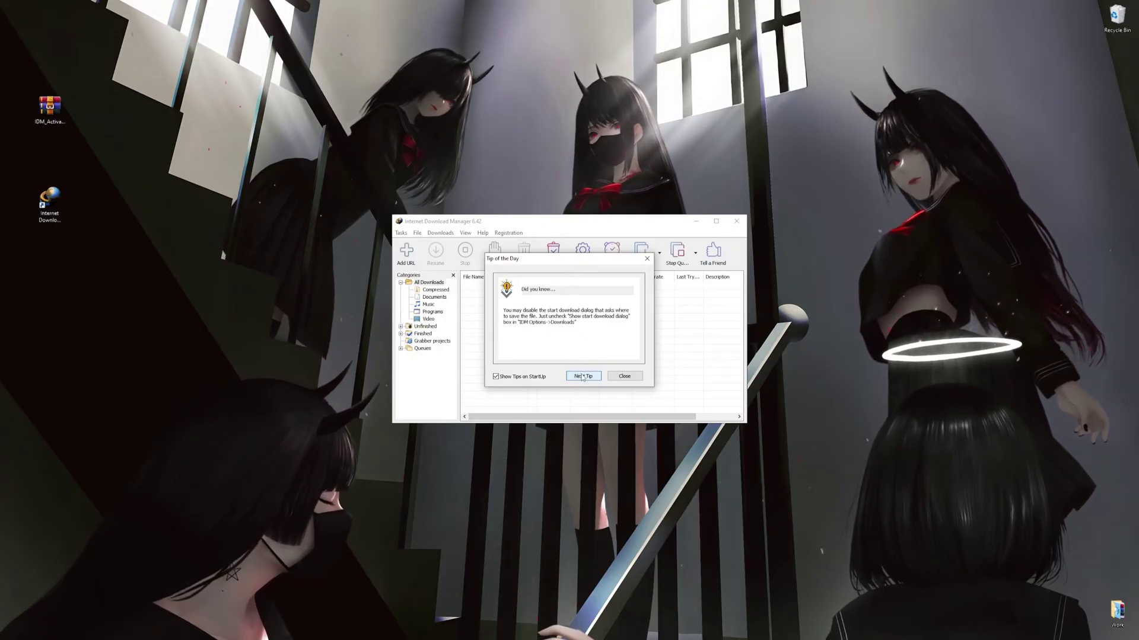
left_click(583, 378)
left_click(587, 378)
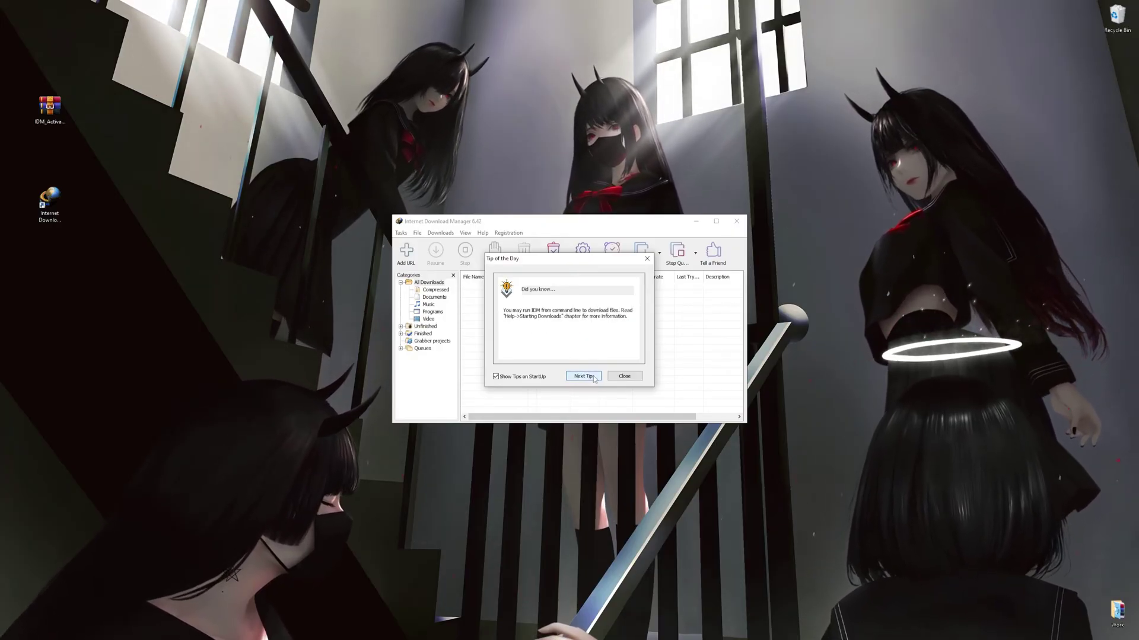
left_click(595, 379)
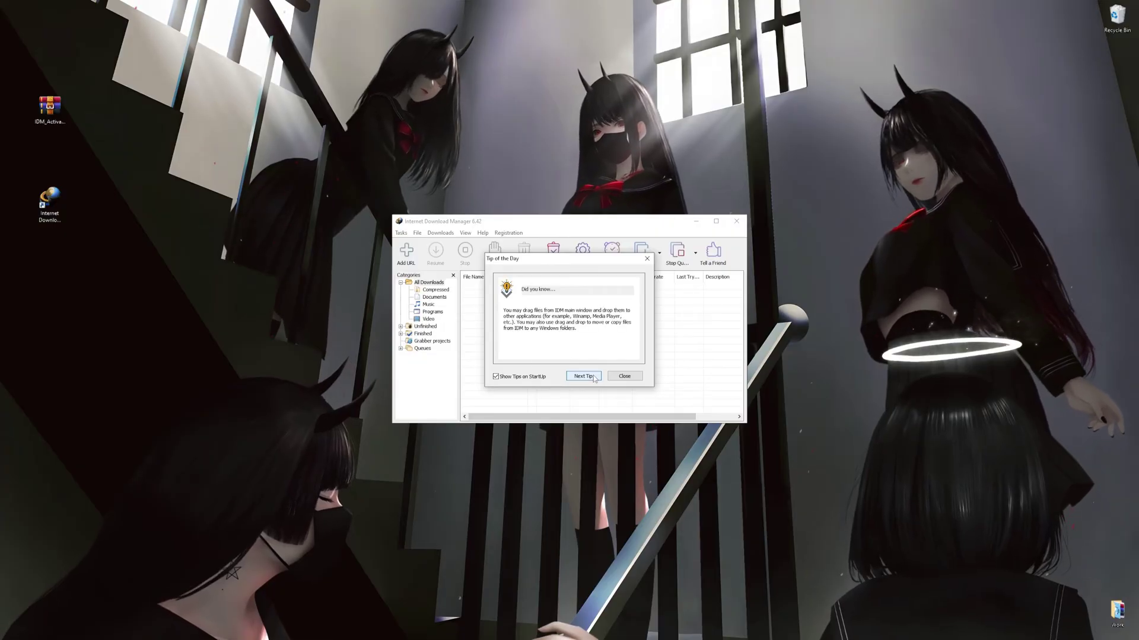
left_click(593, 379)
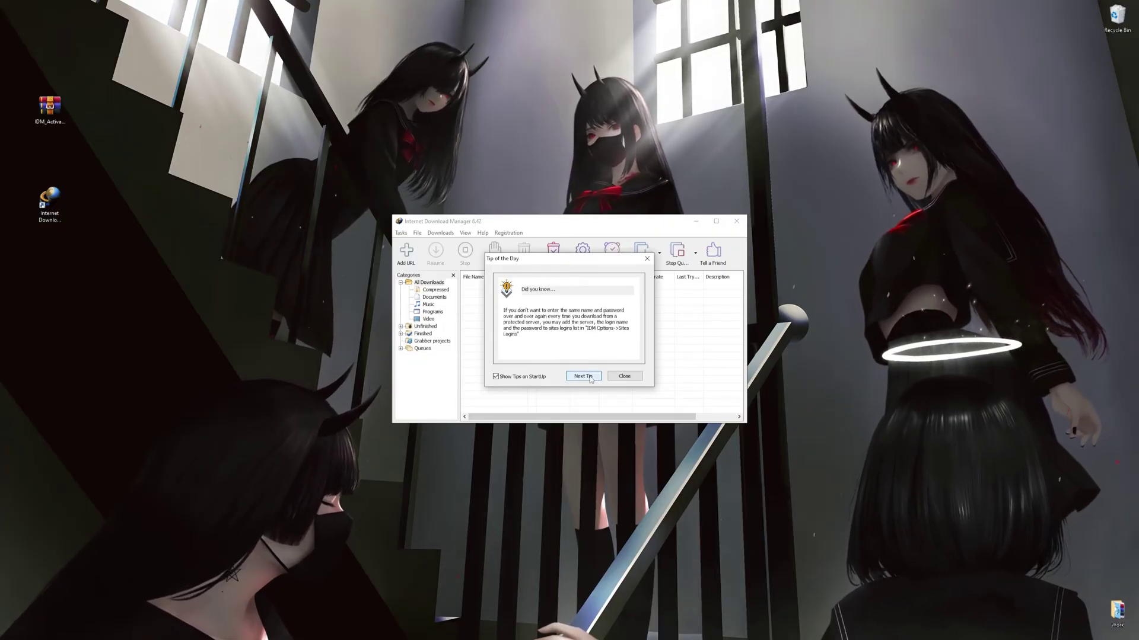
left_click(587, 379)
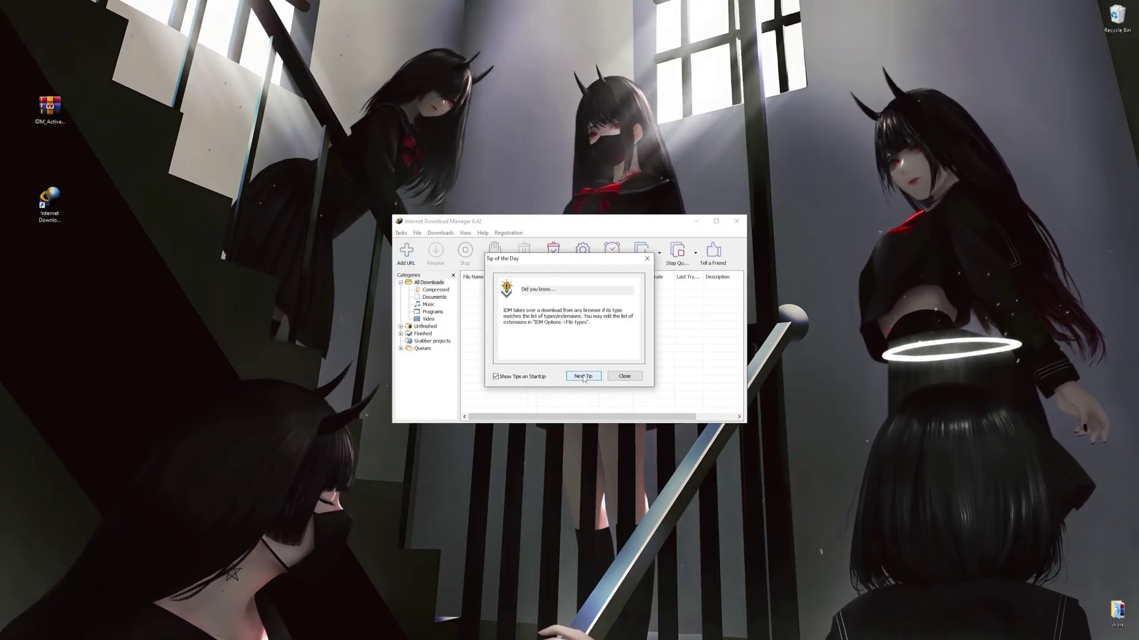
left_click(575, 379)
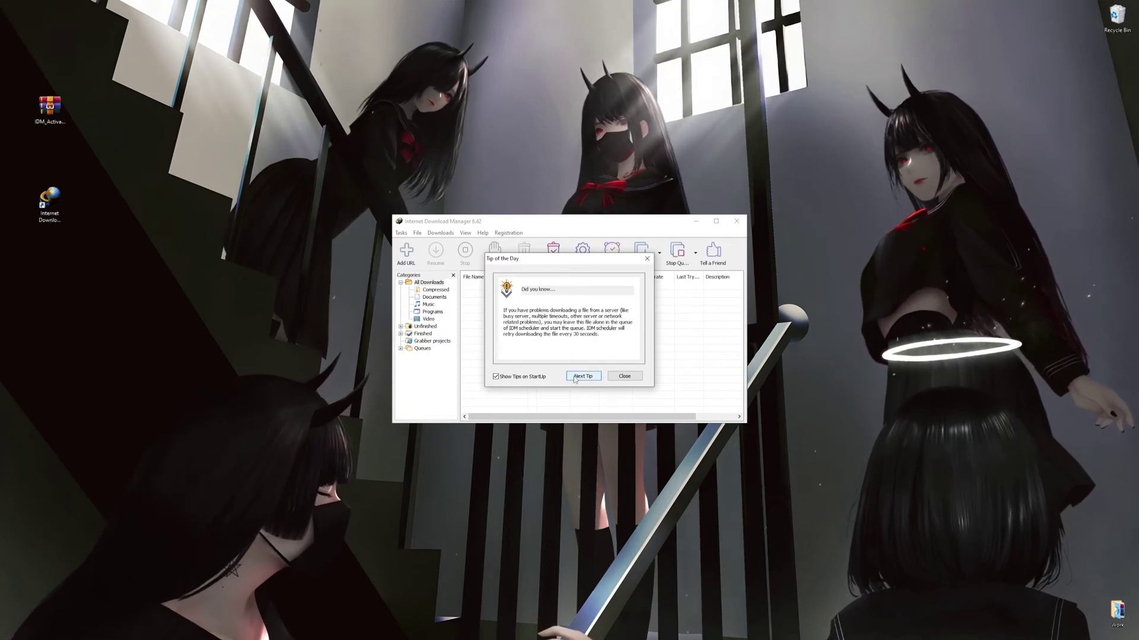
left_click(575, 379)
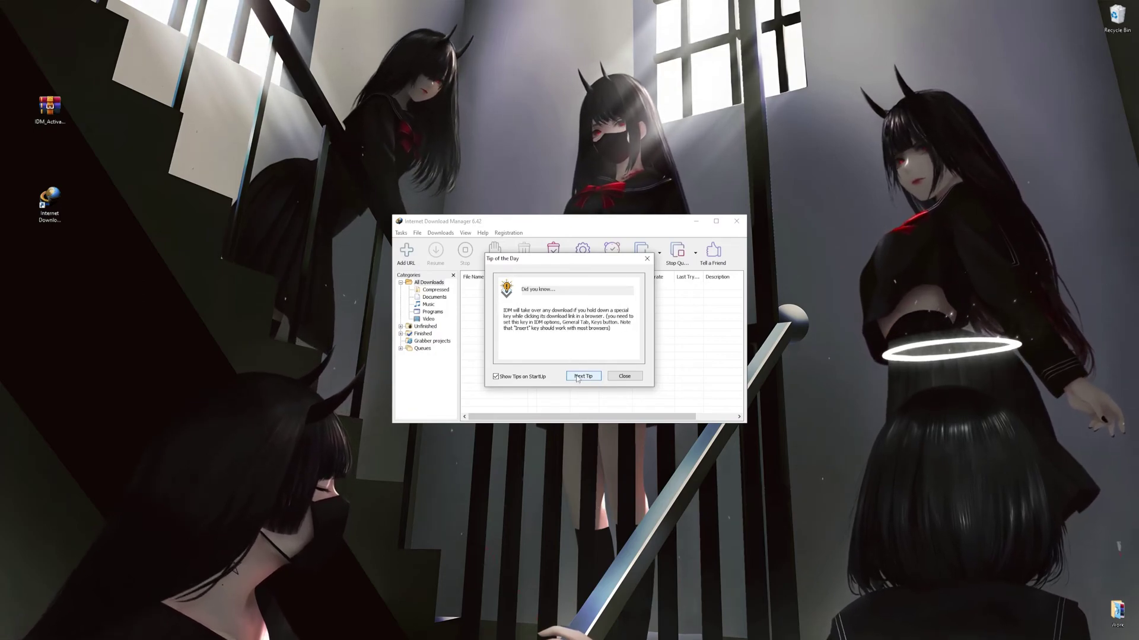
left_click(581, 377)
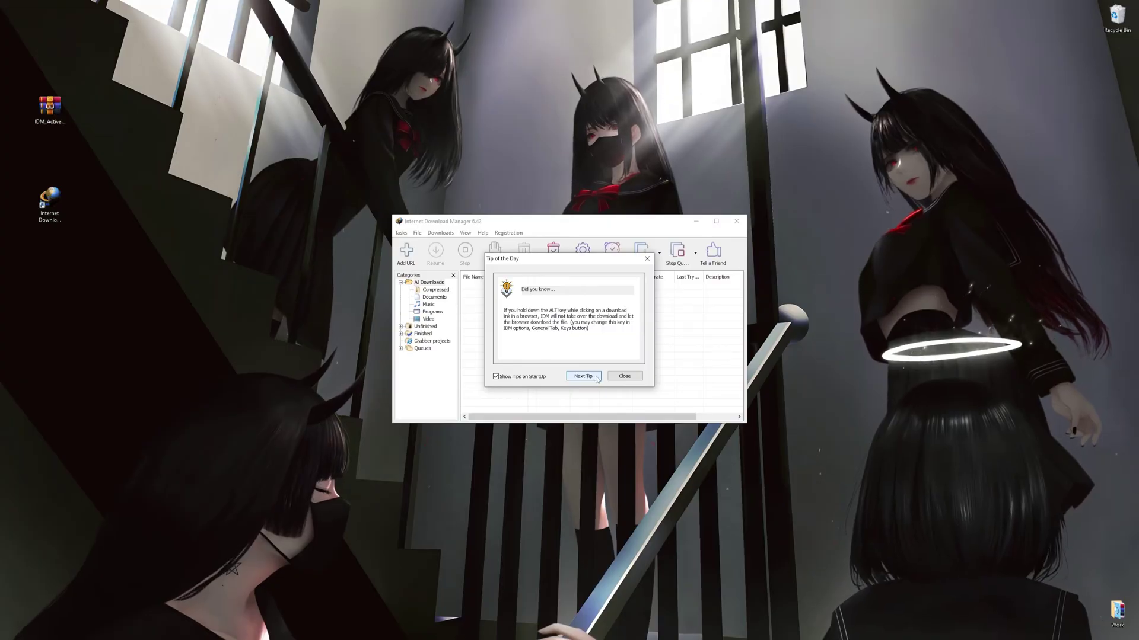
left_click(586, 377)
left_click(575, 378)
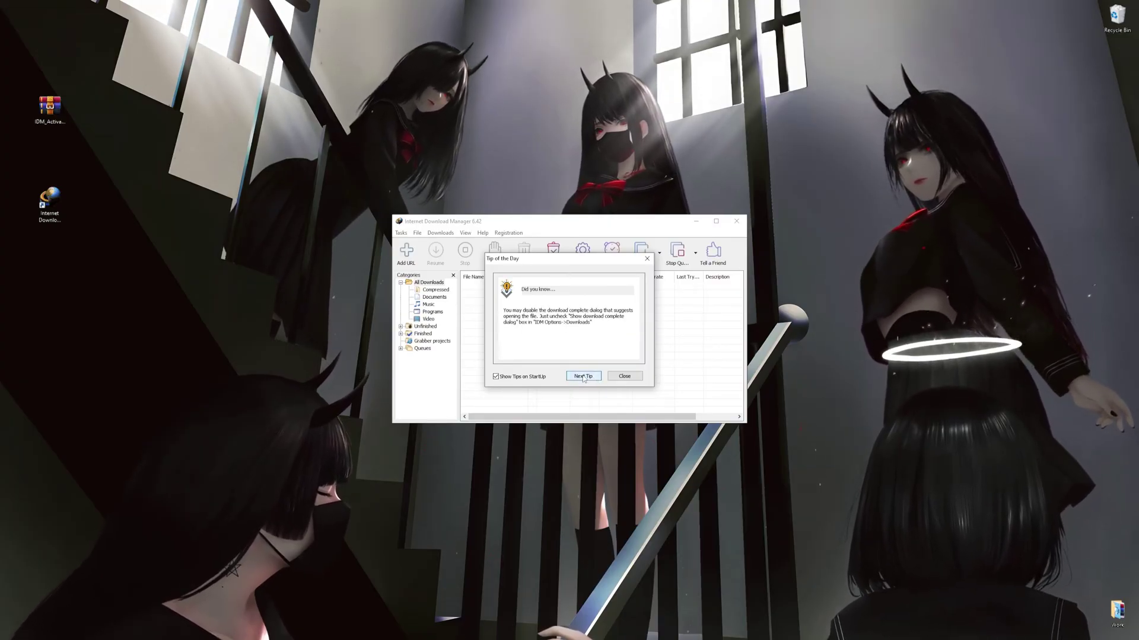
left_click(584, 378)
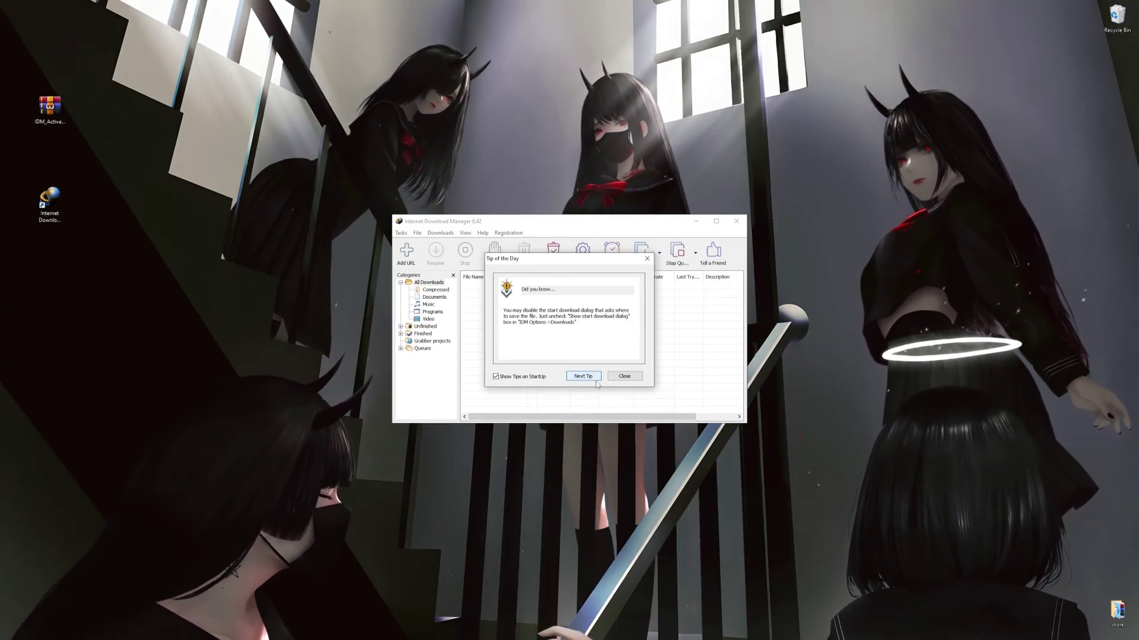
- Close the tips and open the Registration > Registration form
left_click(628, 377)
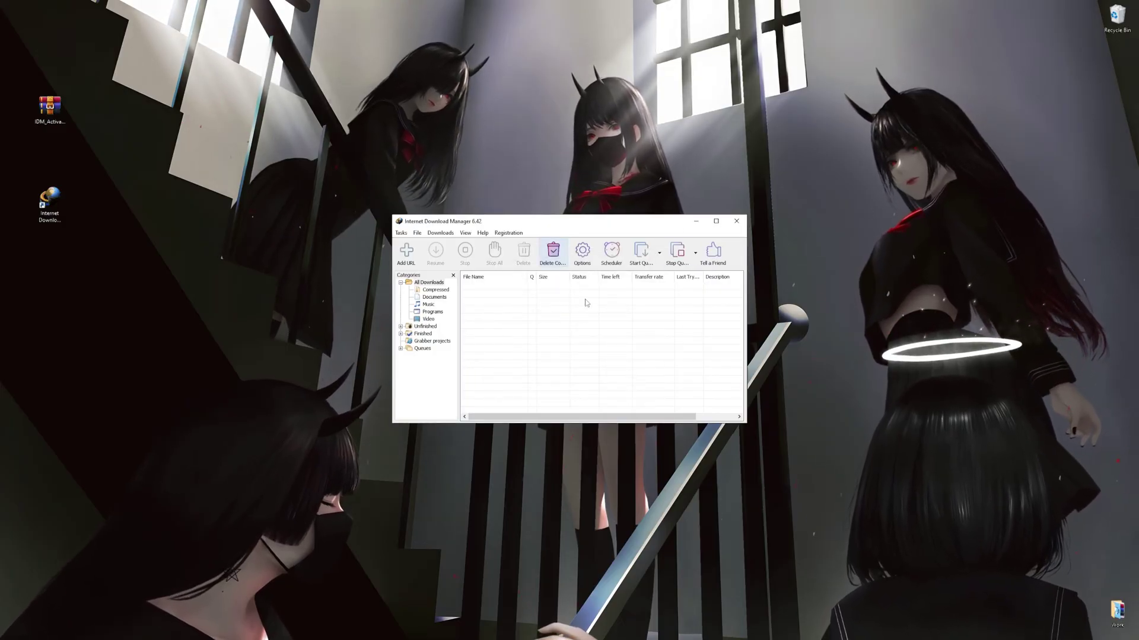
left_click(509, 233)
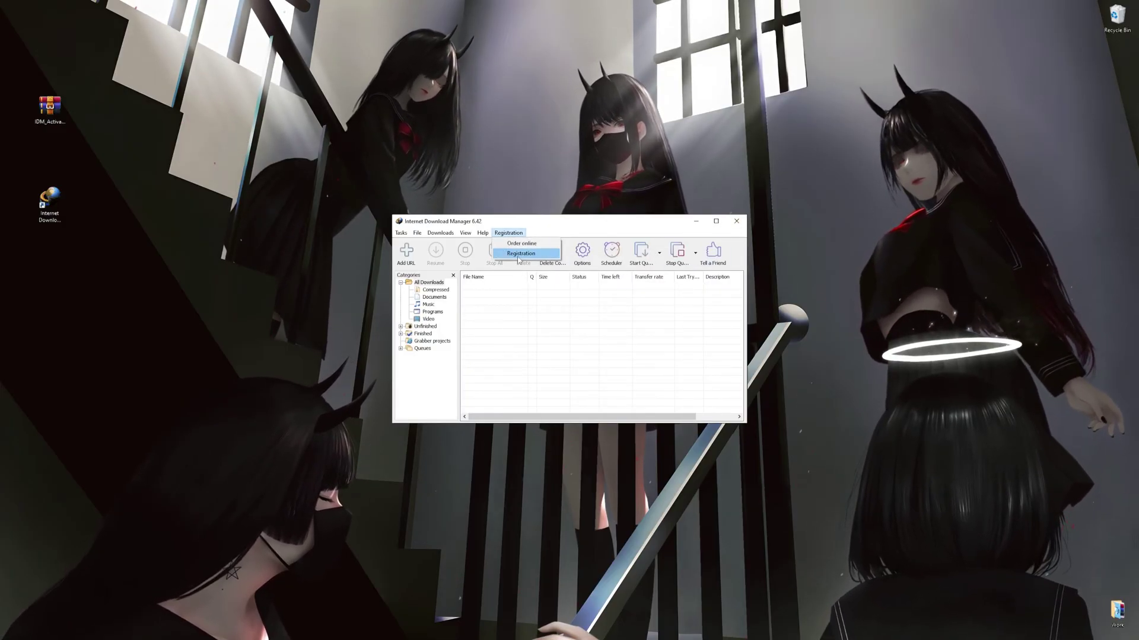
left_click(520, 252)
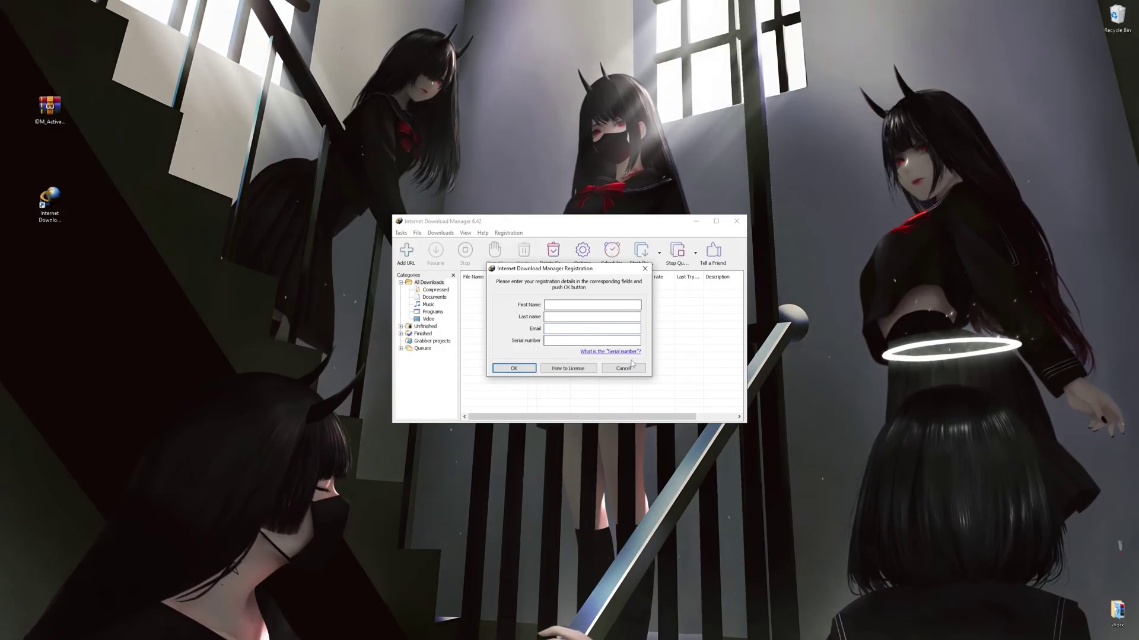
left_click(645, 269)
left_click(736, 222)
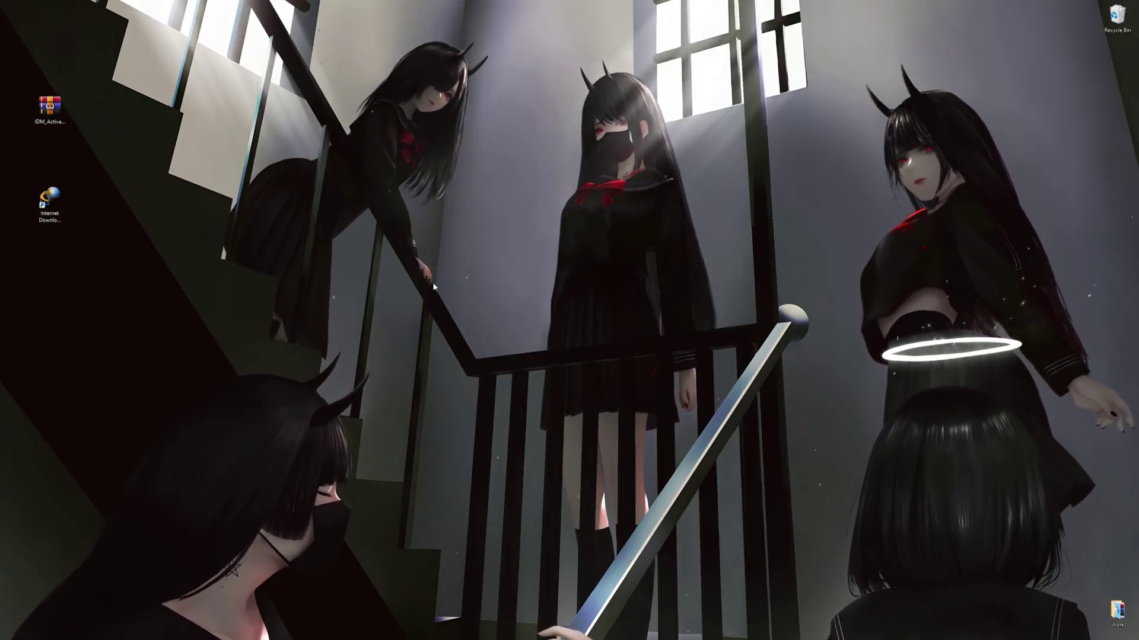
double_click(50, 108)
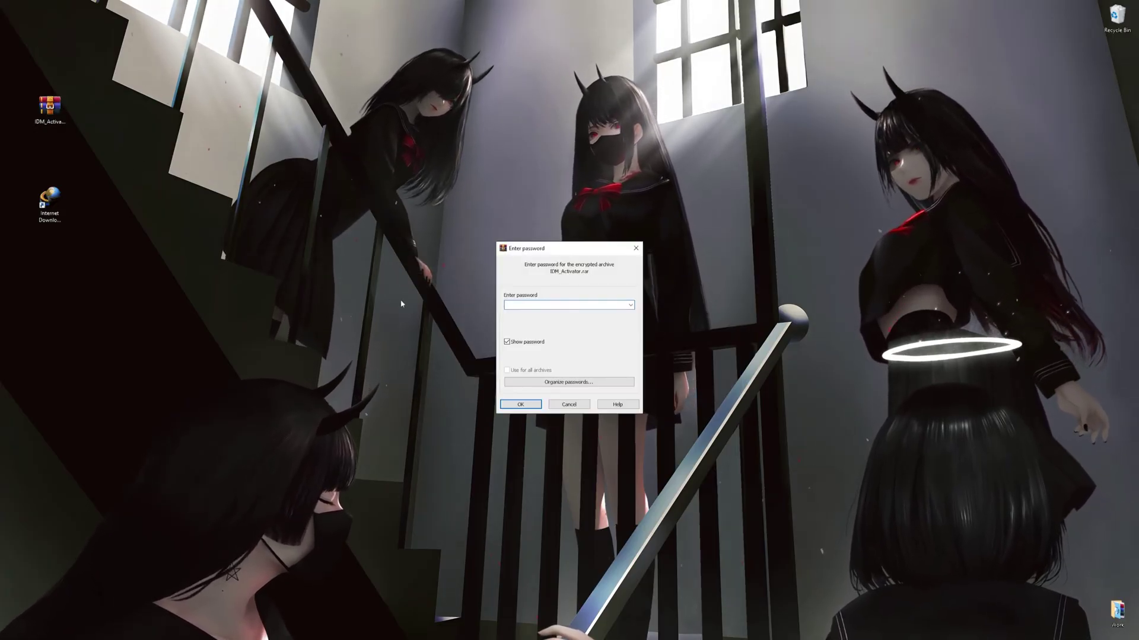
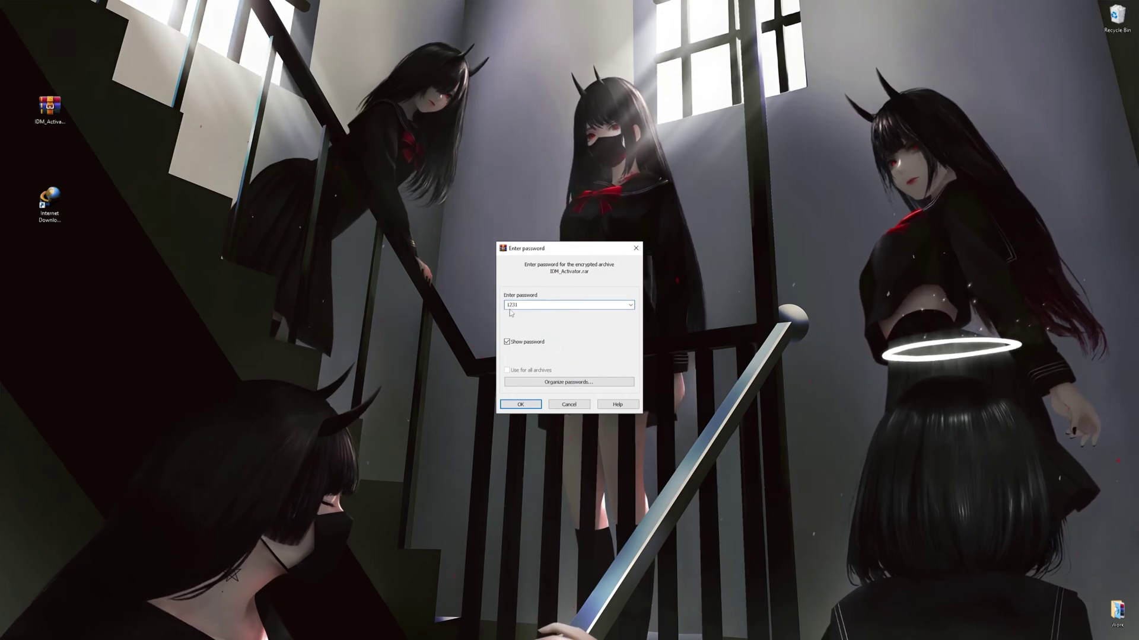
left_click(520, 404)
left_click(319, 220)
left_click_drag(319, 219, 466, 121)
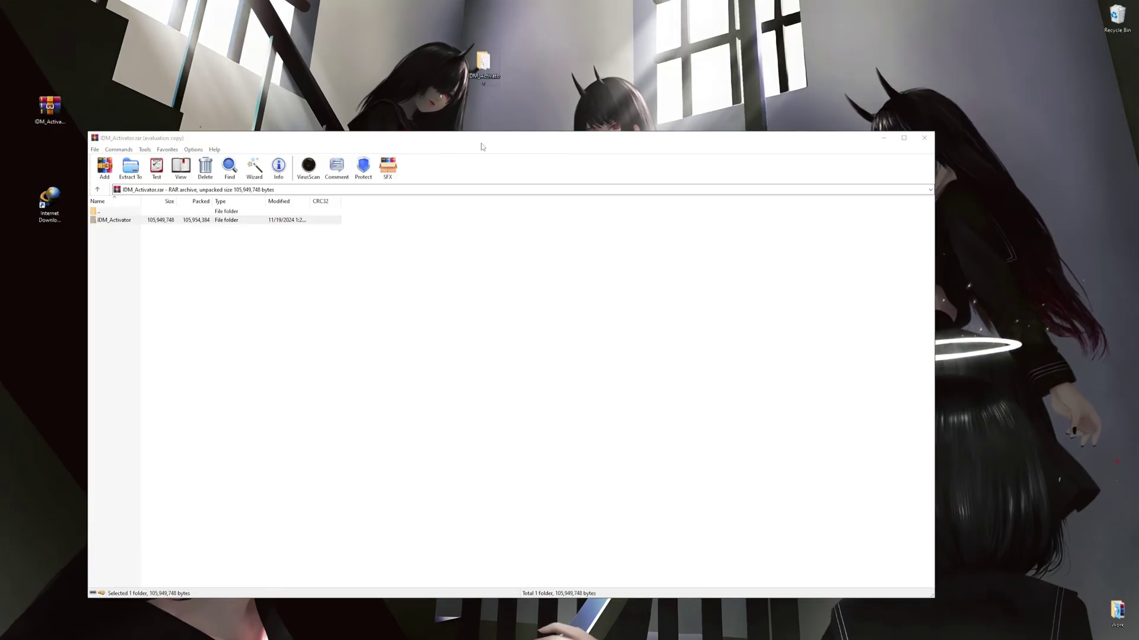
- Close WinRAR and run IDM_Activator from the extracted folder, confirming activation in its console
left_click(924, 138)
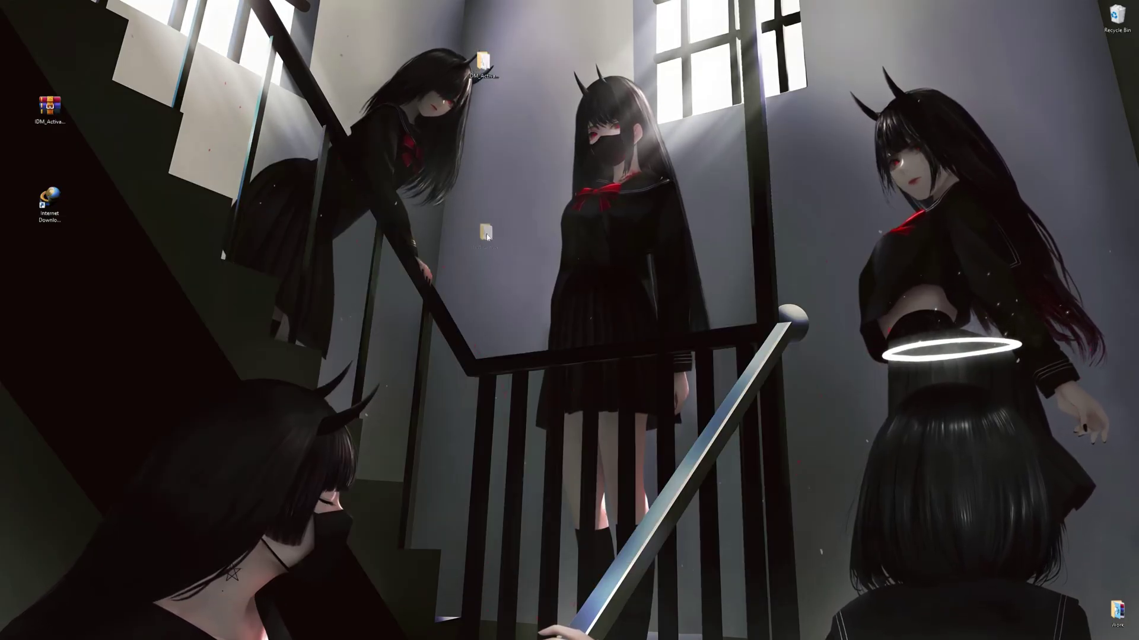
double_click(483, 245)
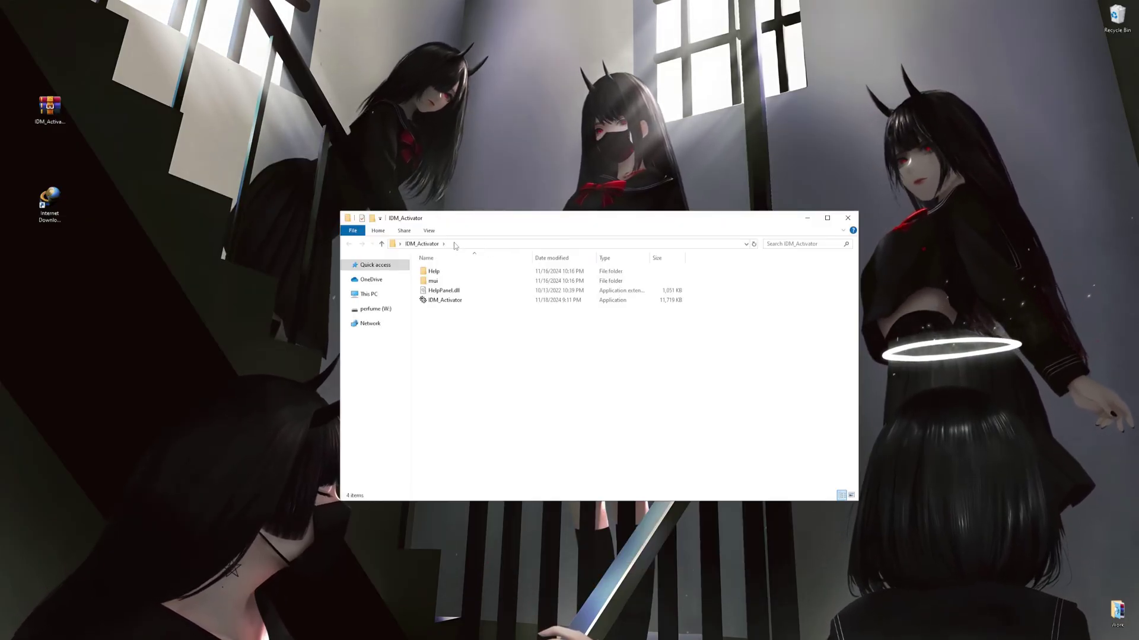
right_click(445, 300)
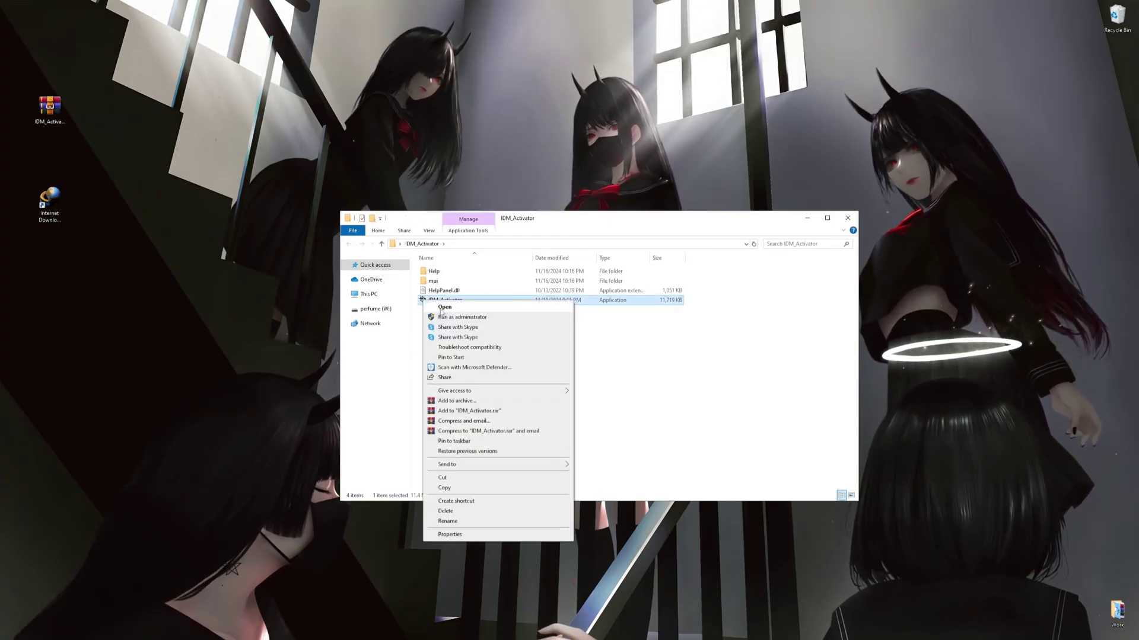
left_click(445, 307)
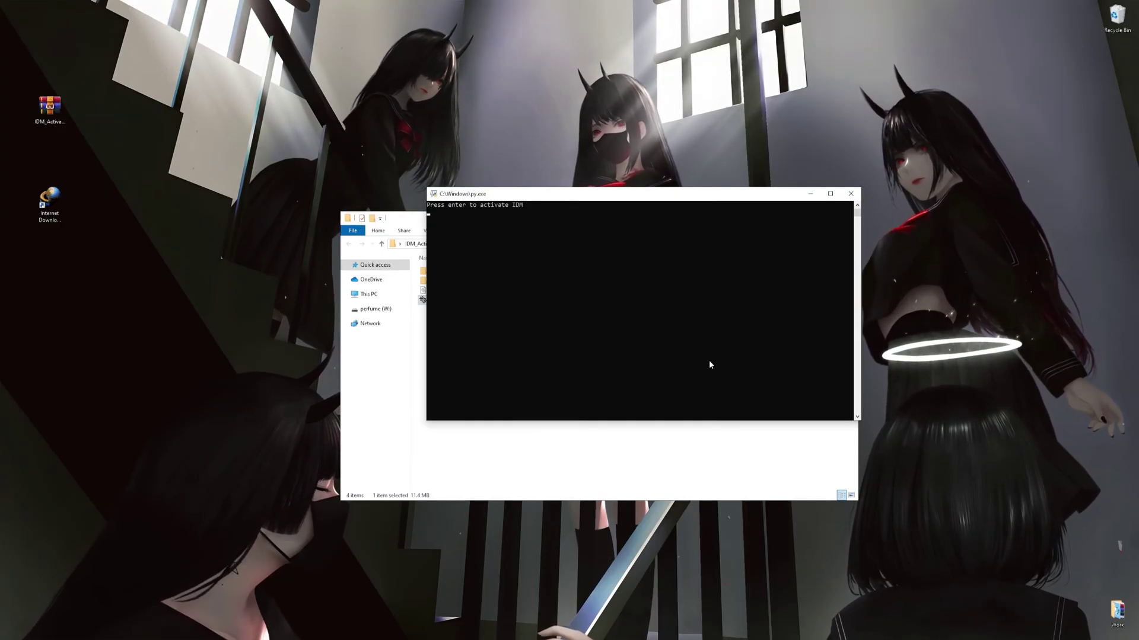
key("Return")
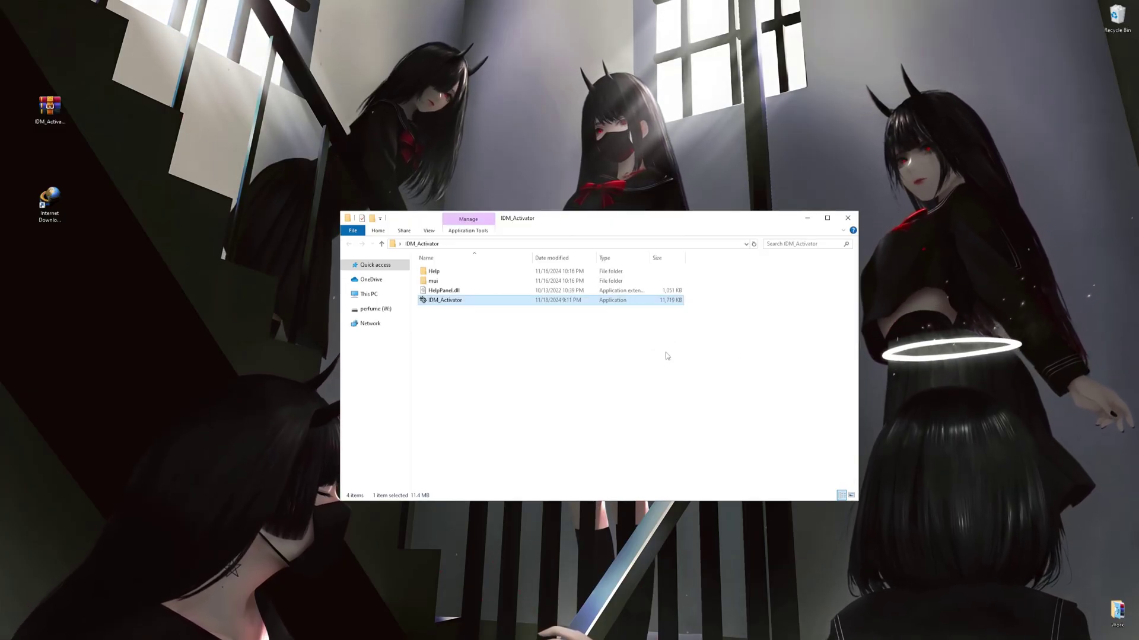
- Close Explorer, relaunch IDM, and dismiss the Tip of the Day dialog
left_click(847, 218)
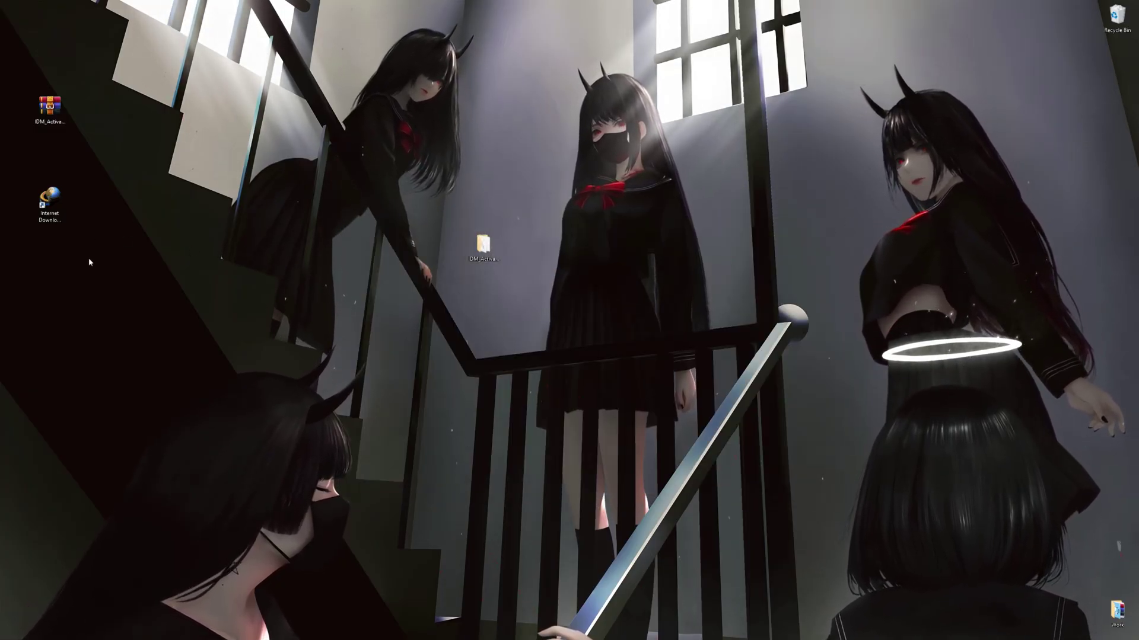
double_click(51, 203)
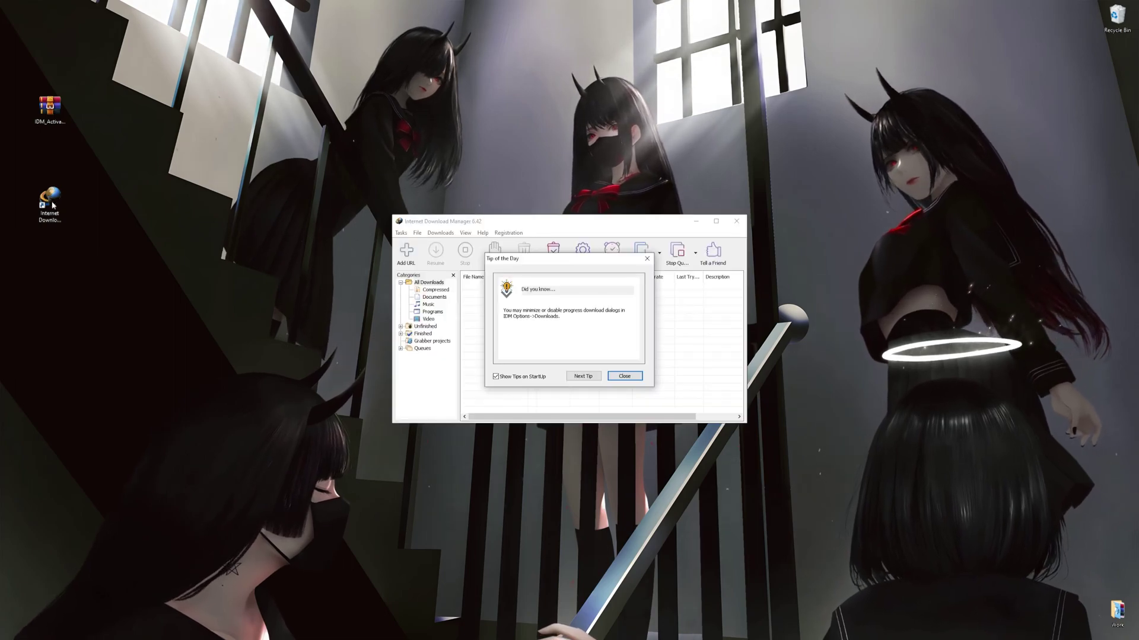
left_click(584, 377)
left_click(589, 379)
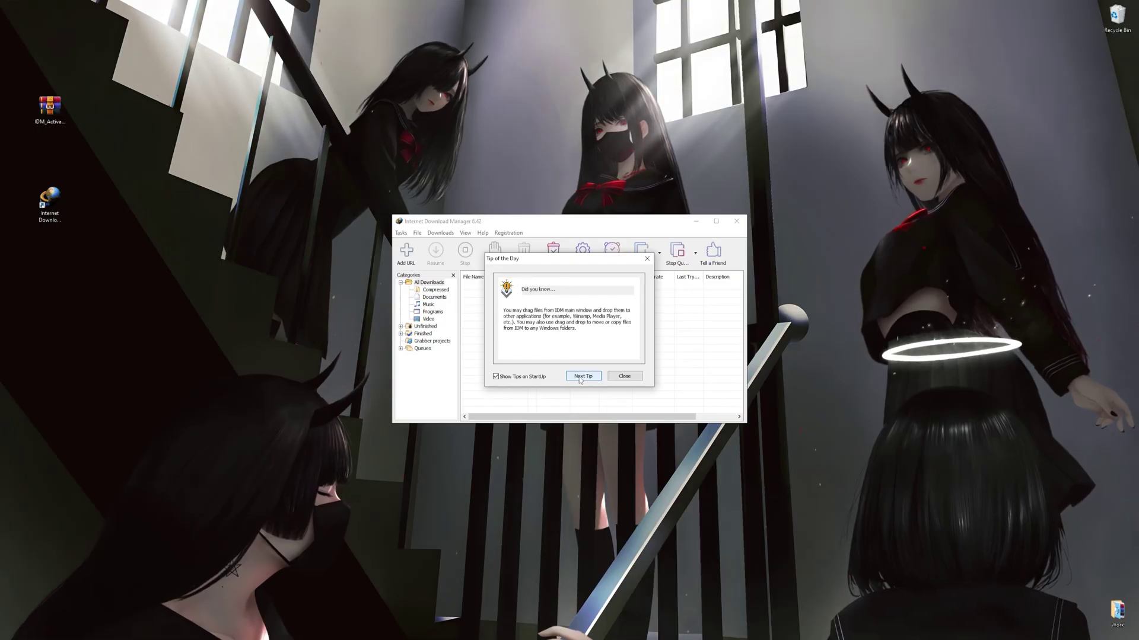
left_click(587, 378)
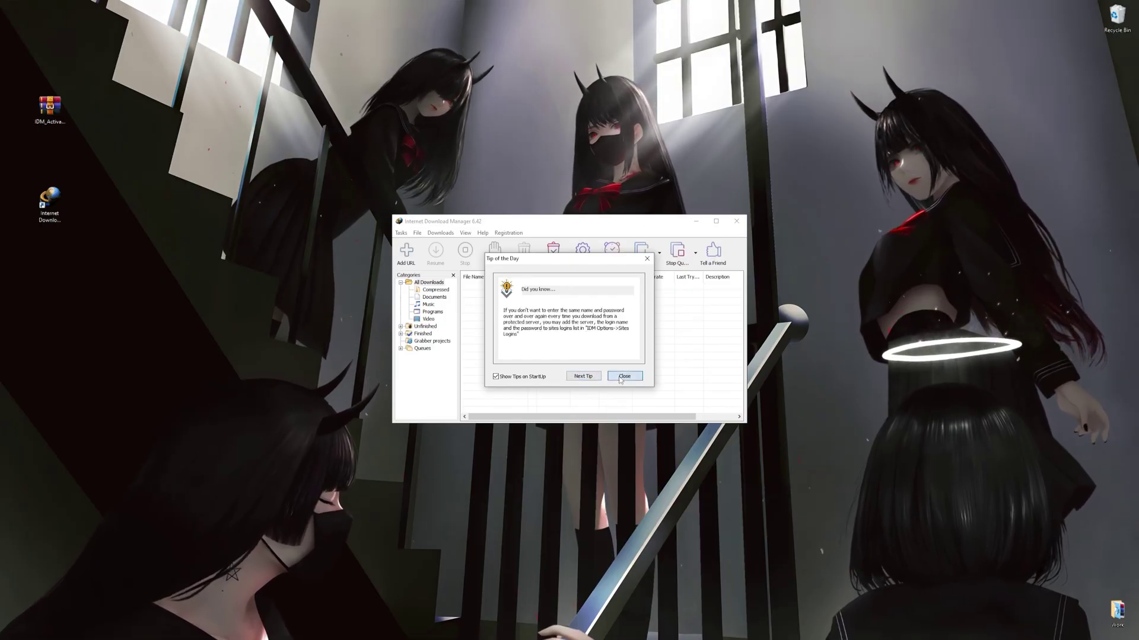
left_click(625, 376)
- Check Registration > IDM is registered to confirm the lifetime license
left_click_drag(490, 331, 603, 298)
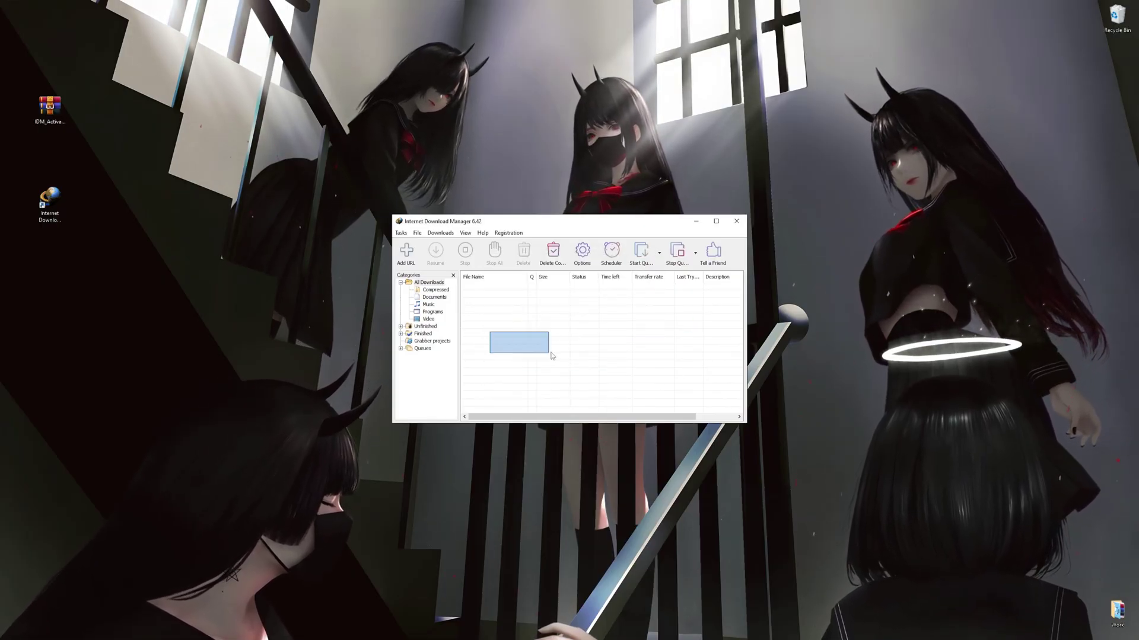
left_click(508, 234)
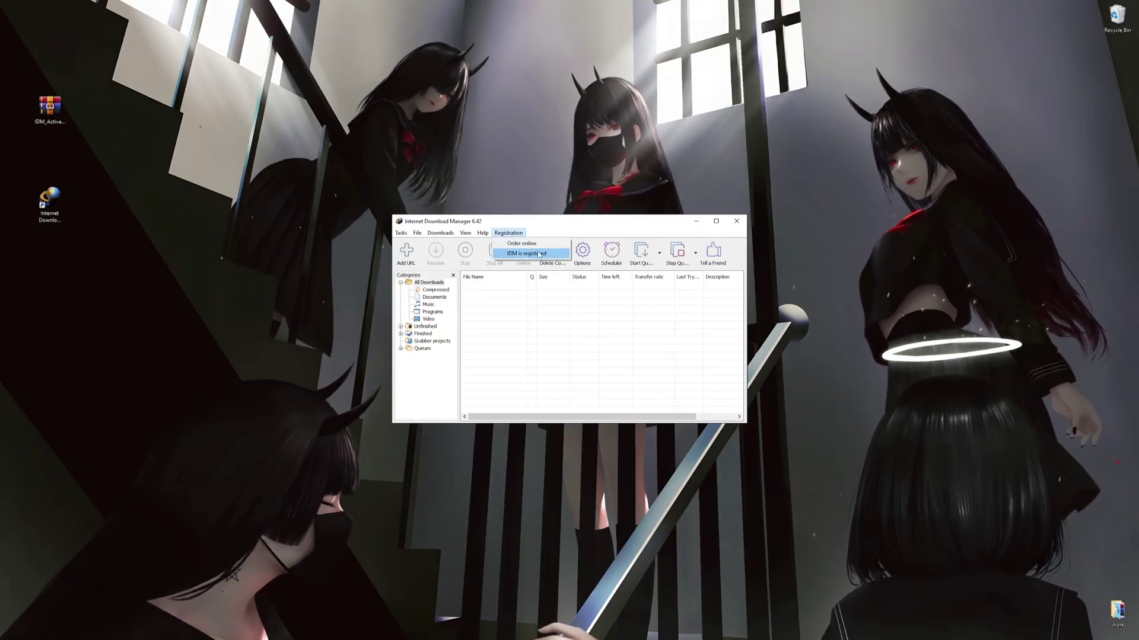
left_click(510, 256)
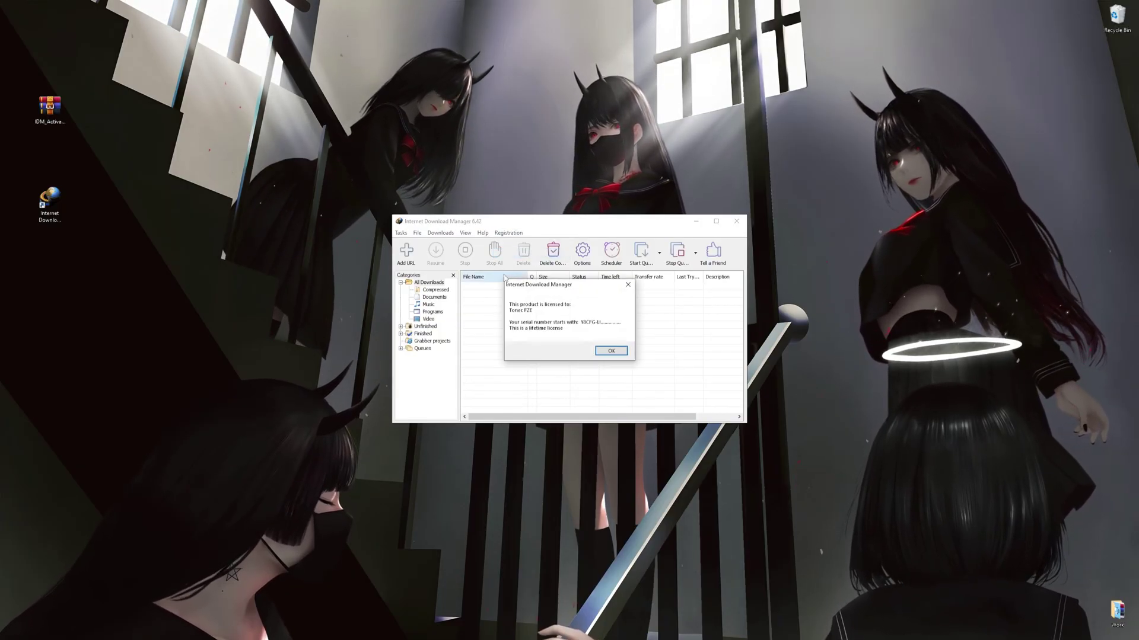